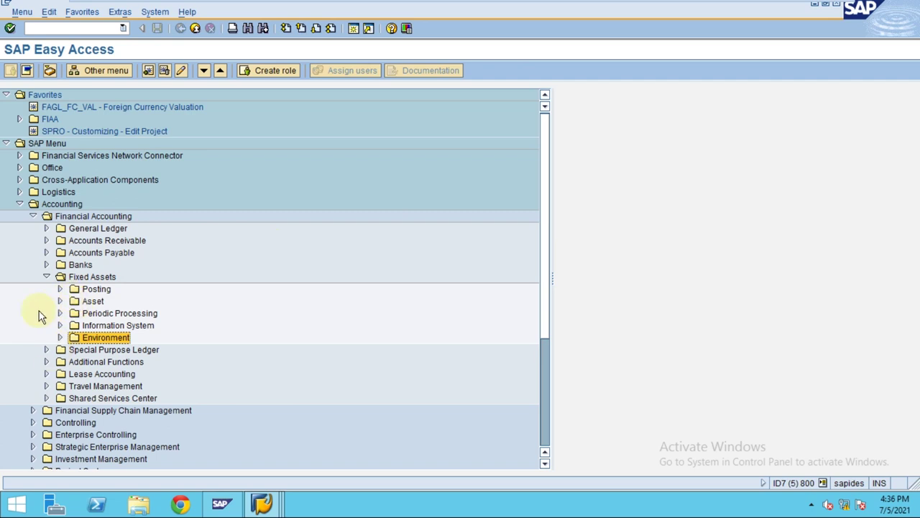
Open the AFAB depreciation run transaction under Financial Accounting, Fixed Assets, Periodic Processing, Depreciation Run.
click(44, 276)
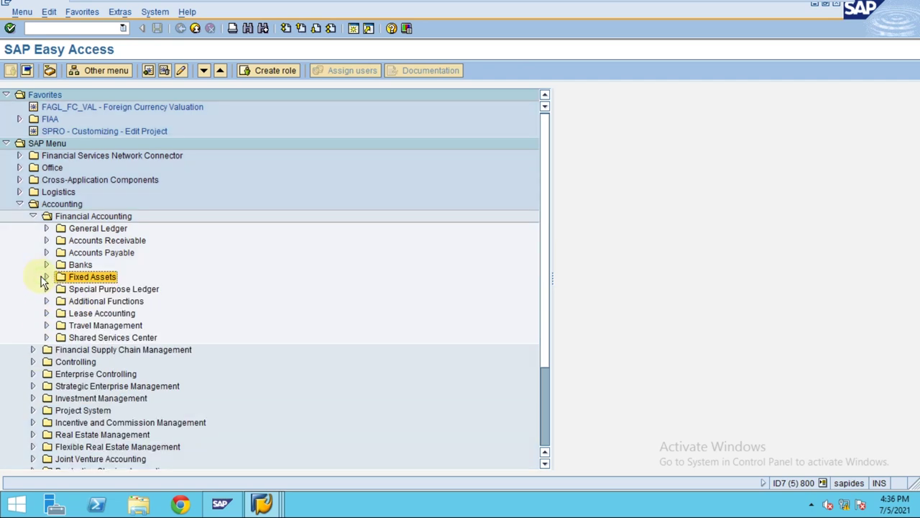
click(33, 217)
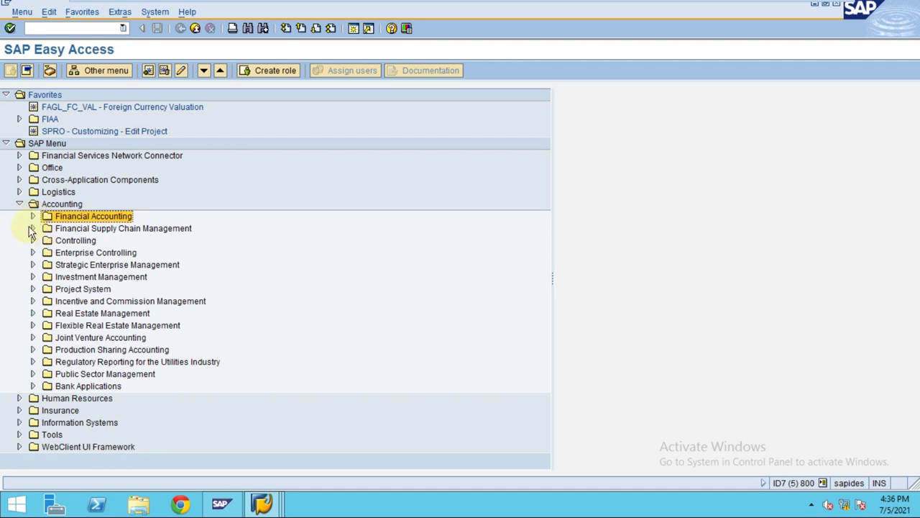
click(32, 218)
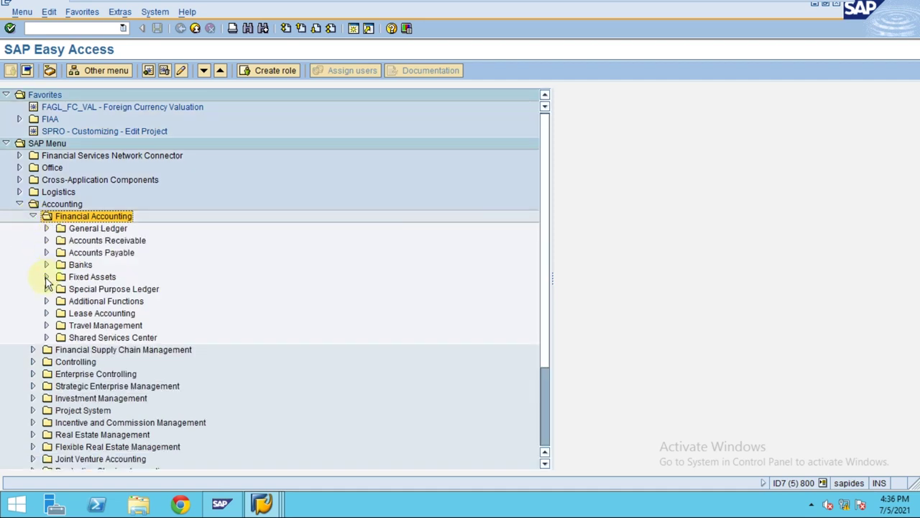
click(46, 278)
click(60, 314)
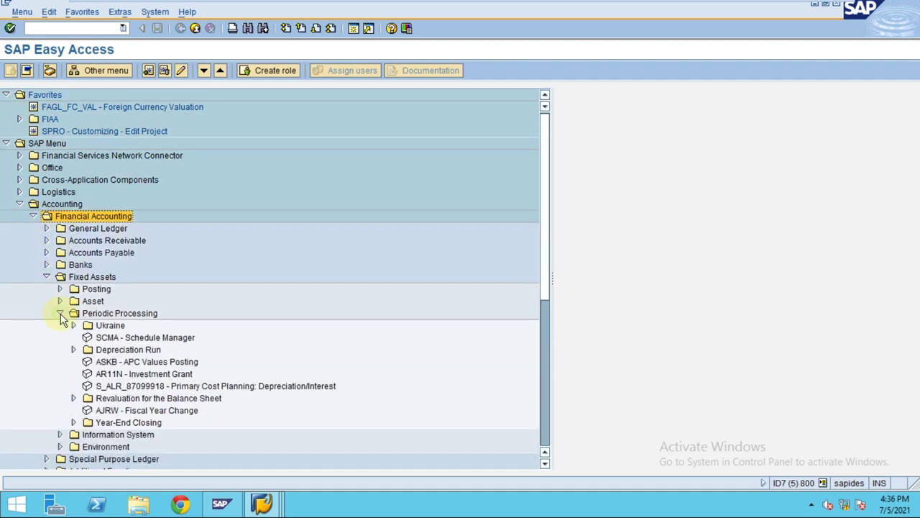
click(73, 349)
click(128, 364)
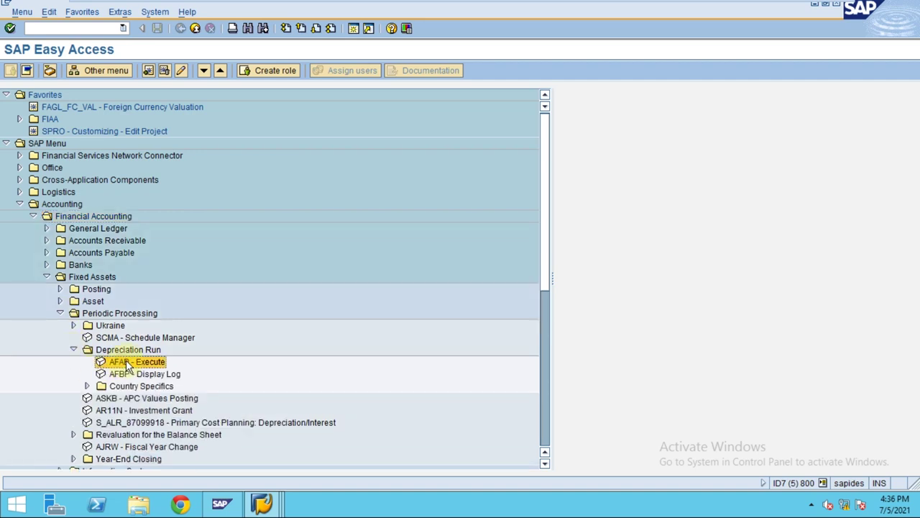
double_click(128, 363)
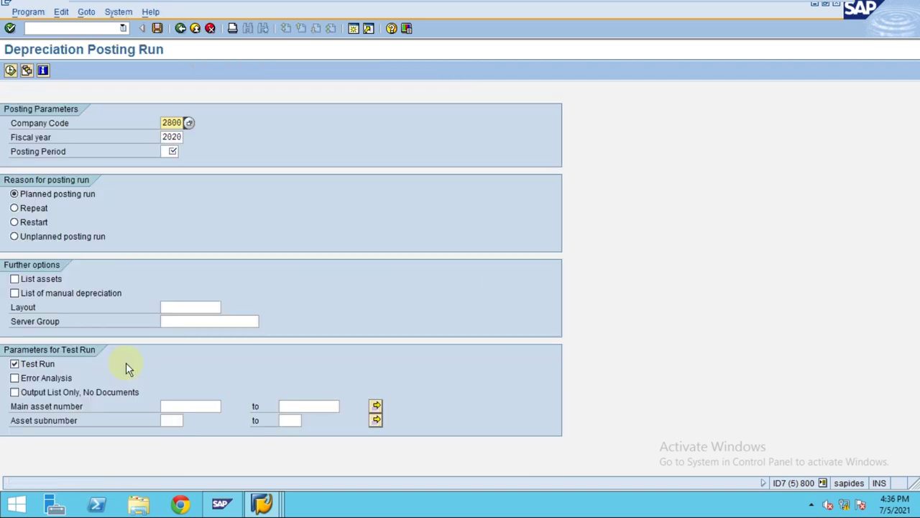
Execute a planned depreciation test run for posting period 2 with assets listed, and review the amounts per depreciation area.
click(173, 151)
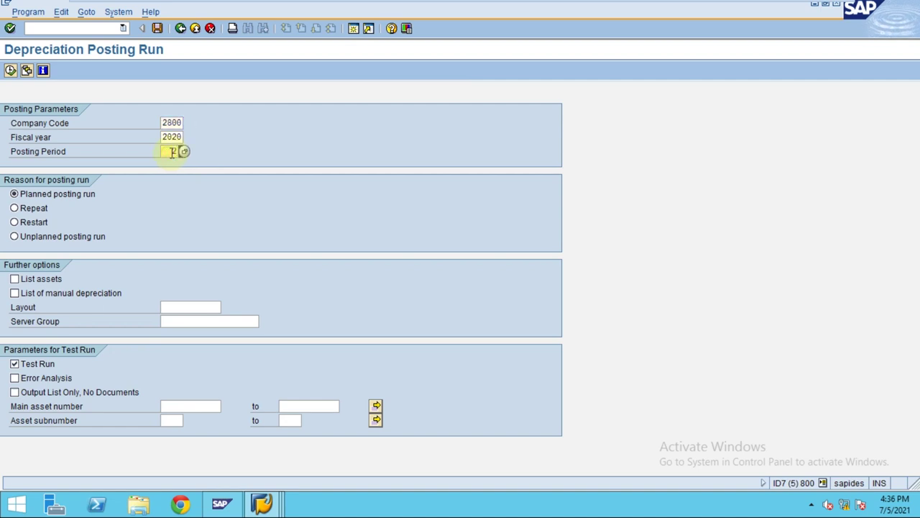
text(2)
click(44, 282)
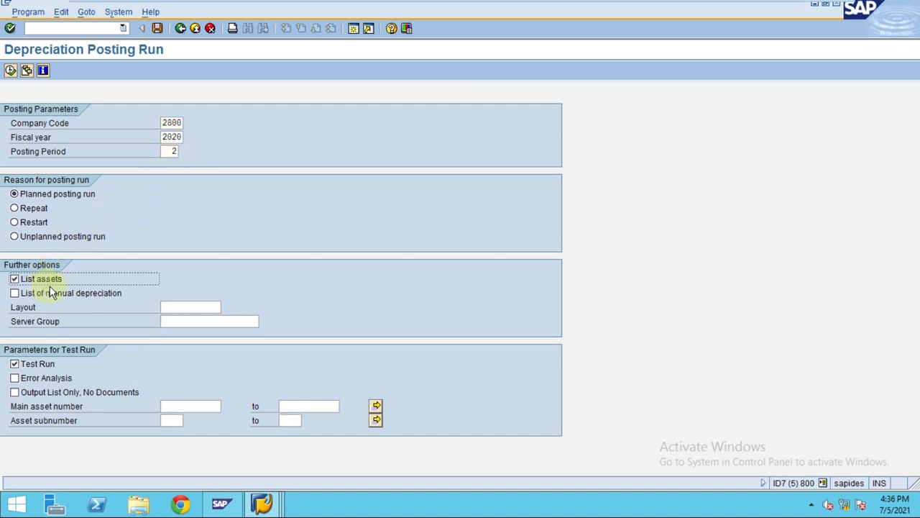
double_click(173, 149)
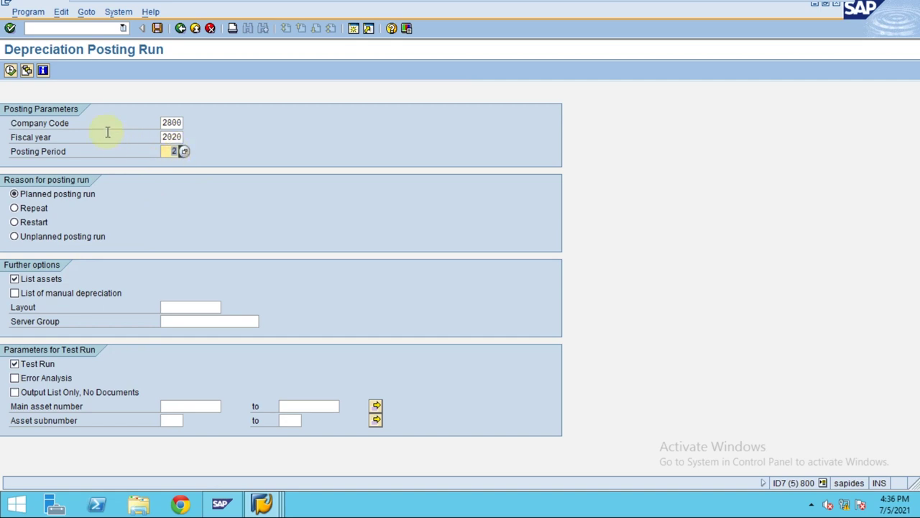
click(11, 72)
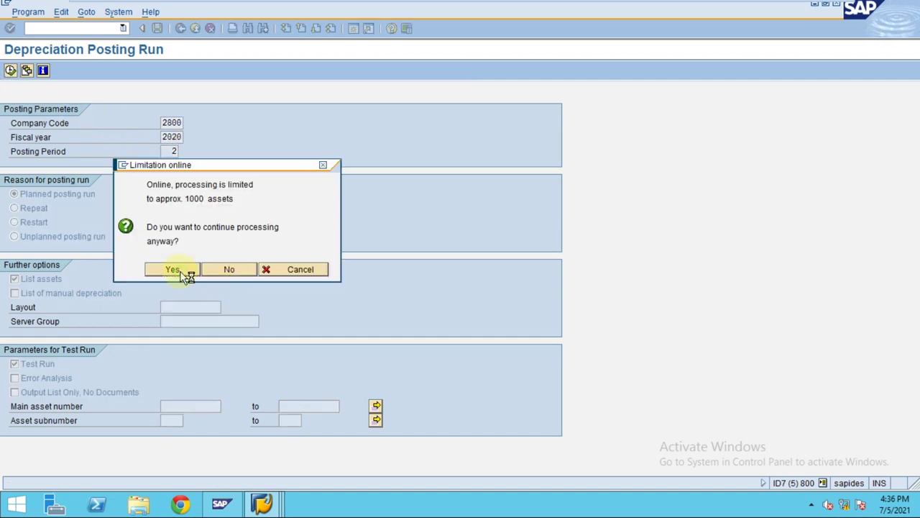
click(173, 270)
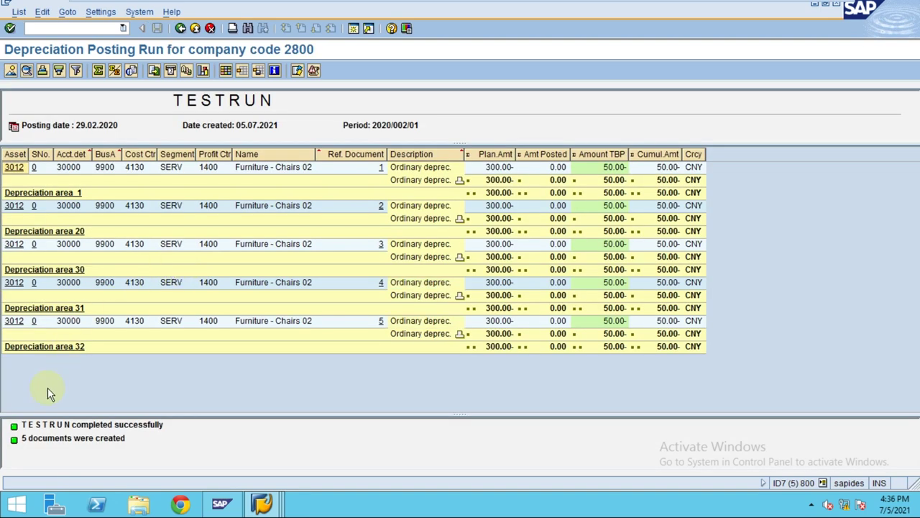
drag(262, 415, 261, 363)
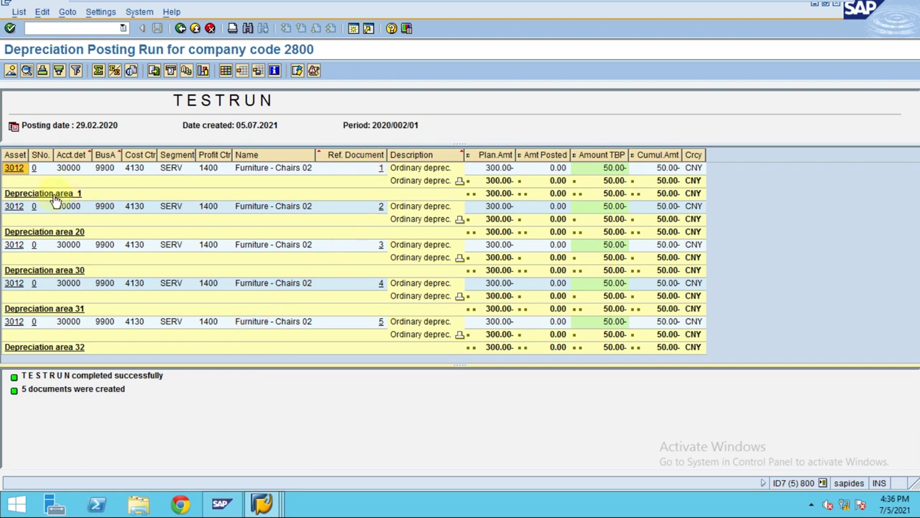
click(172, 197)
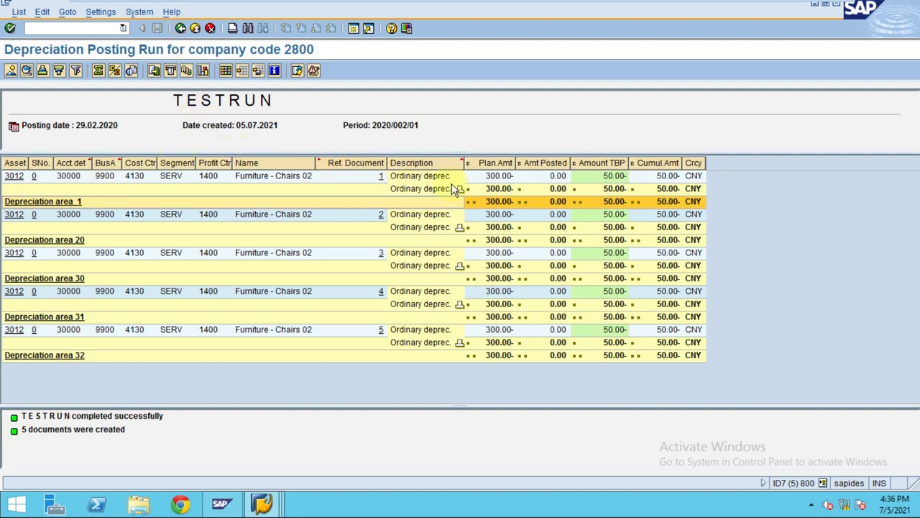
Return to the depreciation run parameters and repeat the test run for period 2 with Test Run enabled.
click(181, 29)
click(35, 365)
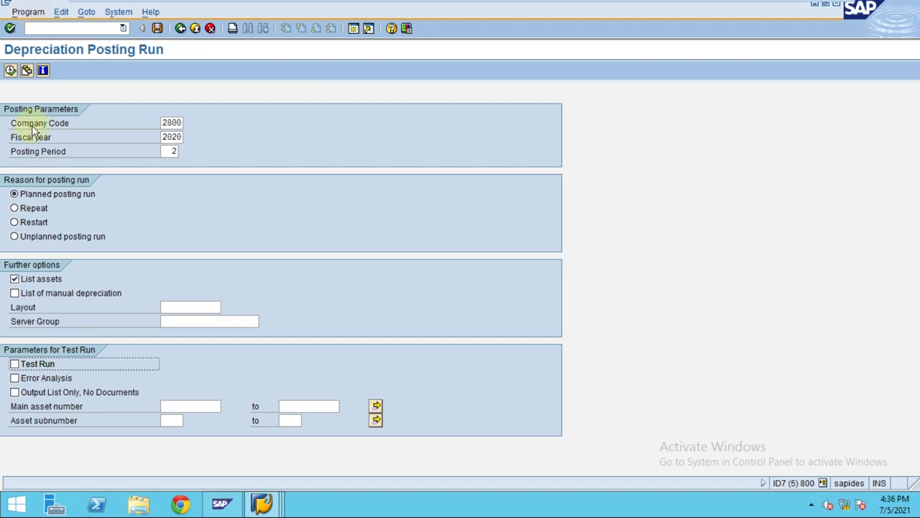
click(32, 361)
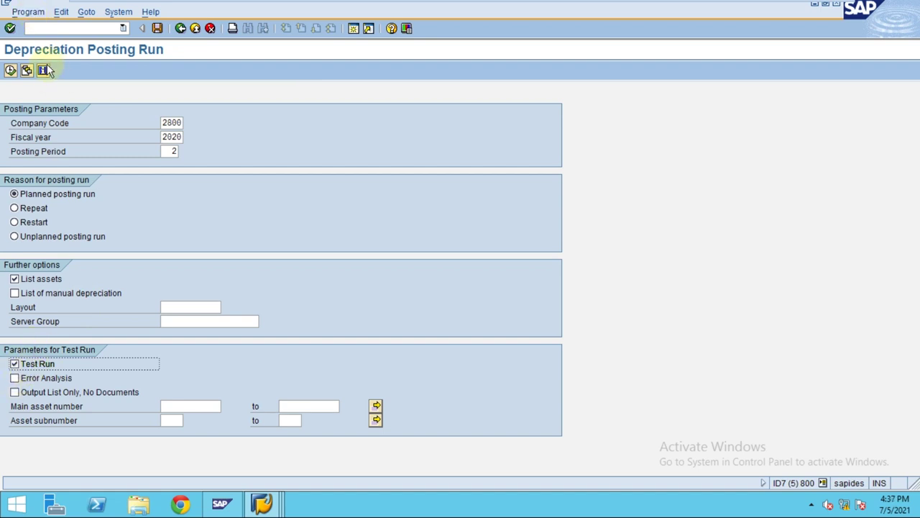
click(11, 70)
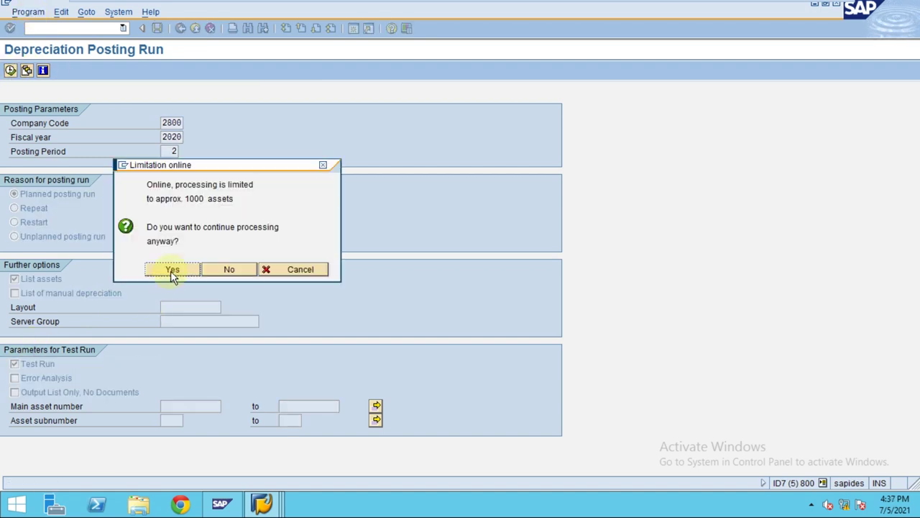
click(171, 270)
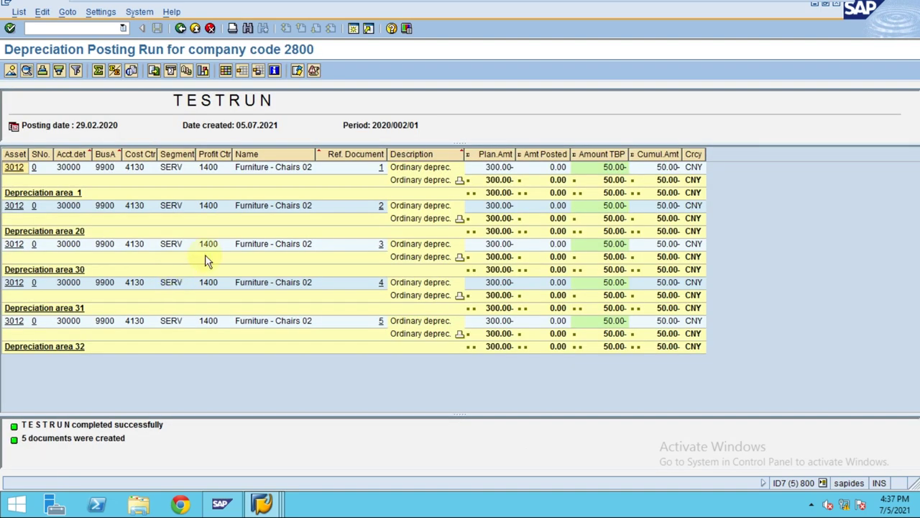
Open reference document 1 of depreciation area 1 and examine the G/L accounts of its two line items.
click(381, 168)
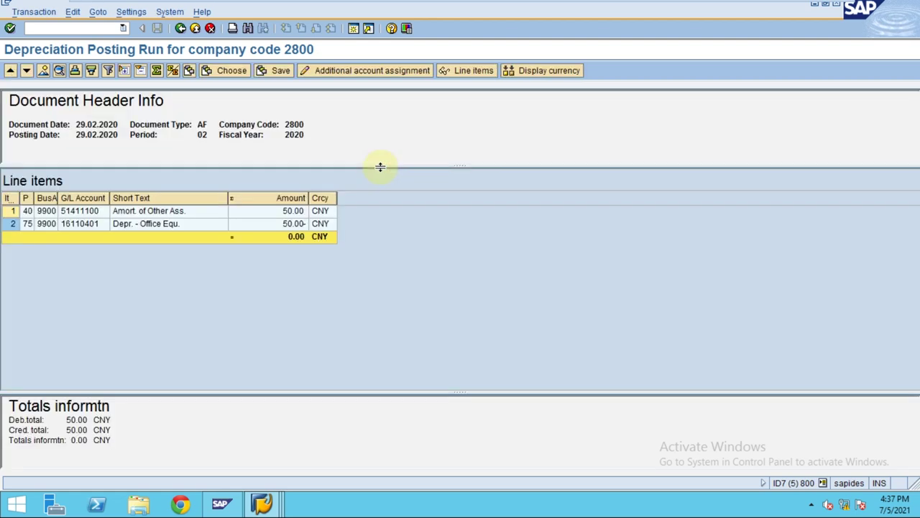
click(85, 225)
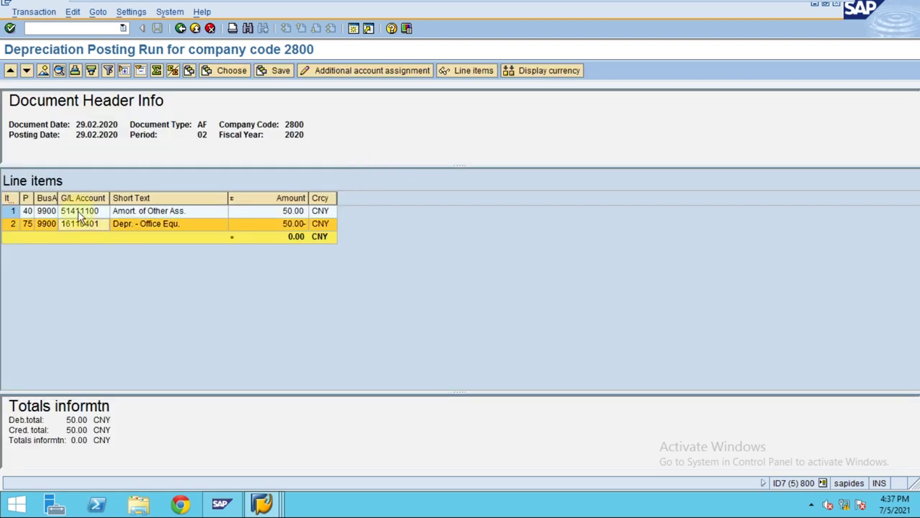
click(99, 213)
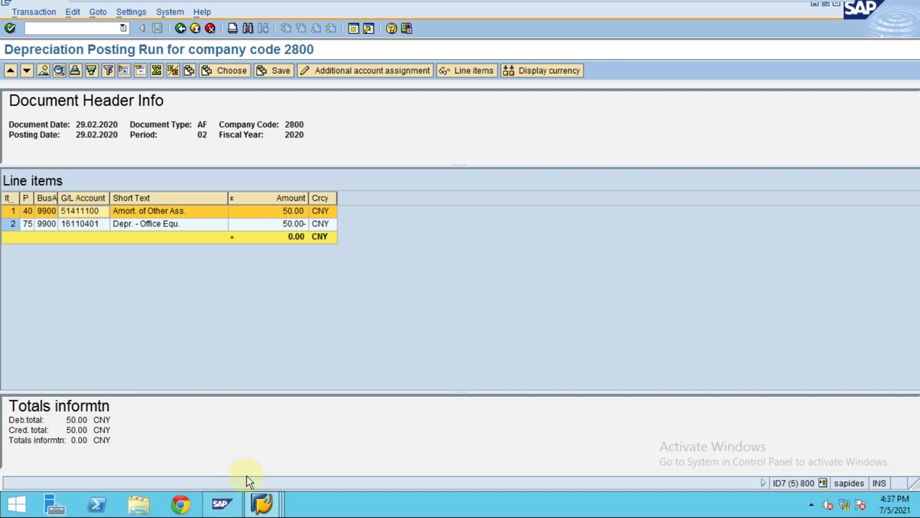
In the Data Browser session, open central G/L account maintenance and display the amortization of other assets account's field status group.
click(261, 503)
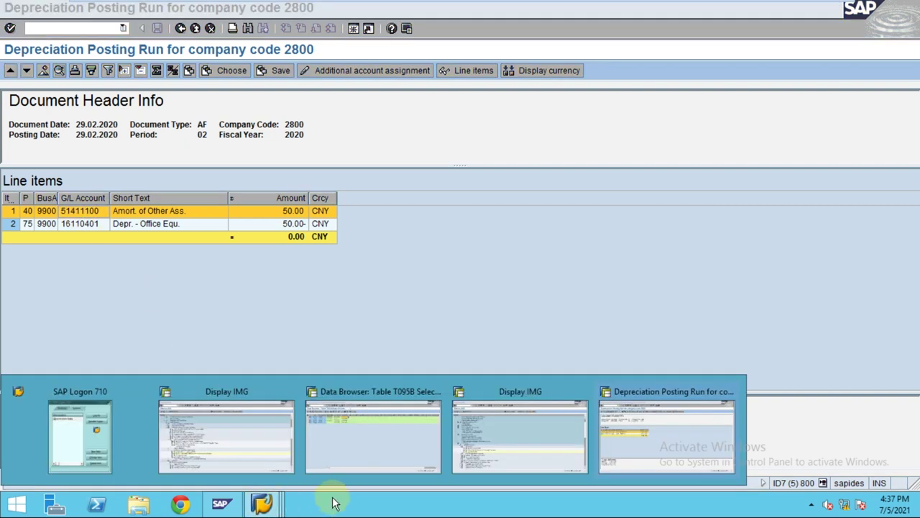
click(386, 454)
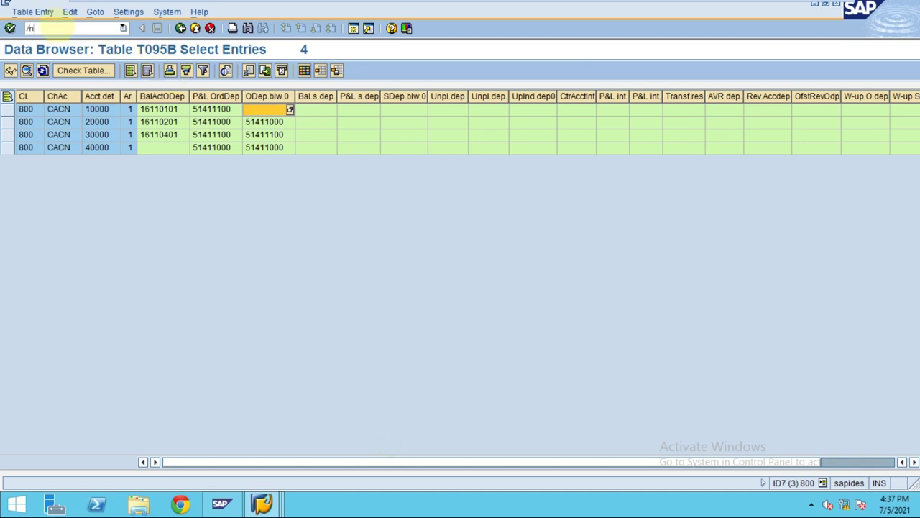
key(Return)
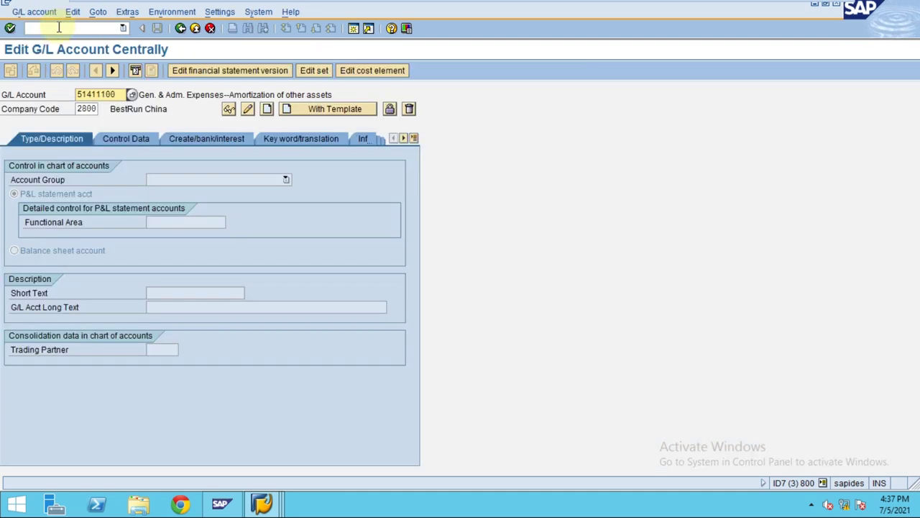
click(229, 109)
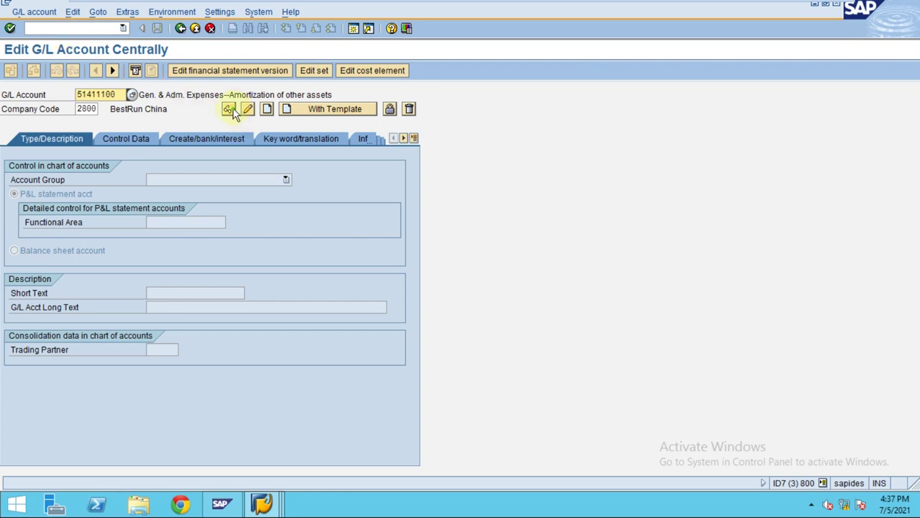
click(192, 139)
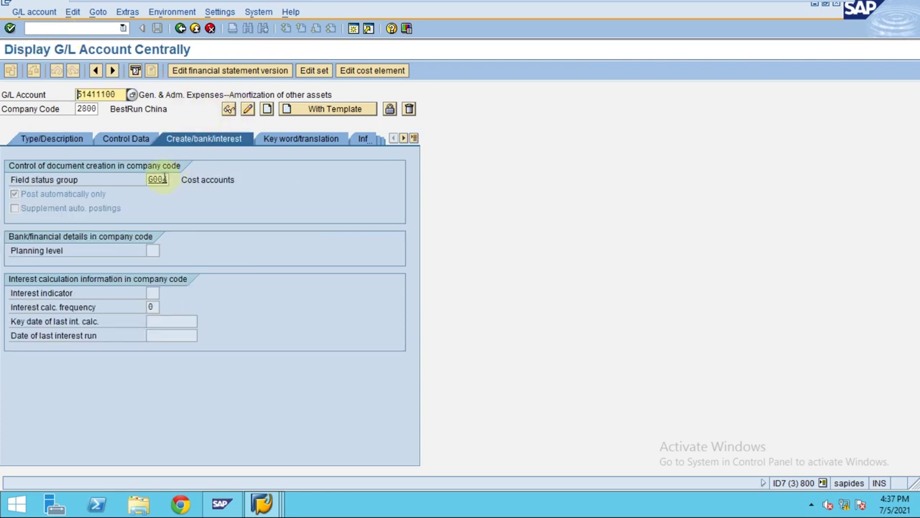
click(157, 179)
click(183, 180)
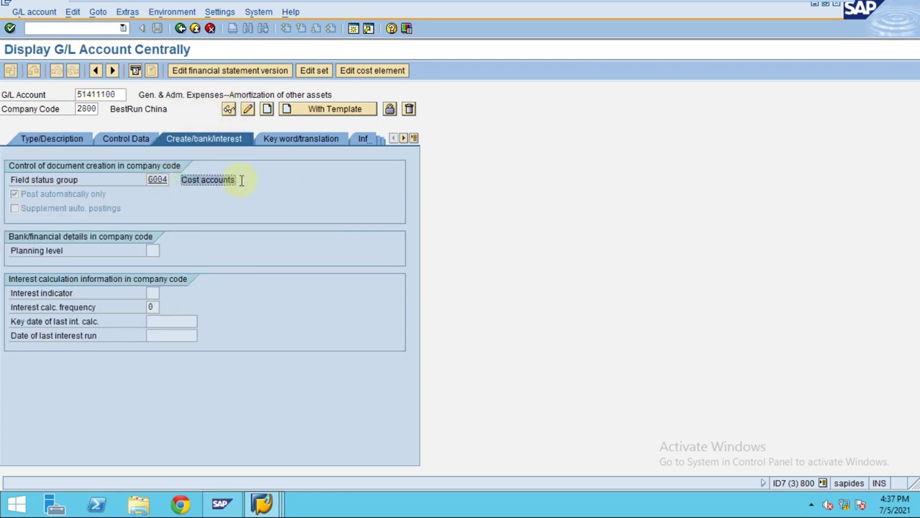
Check the cost center, CO/PP order and business area settings among field status group G004's additional account assignments, then return to the account.
double_click(155, 179)
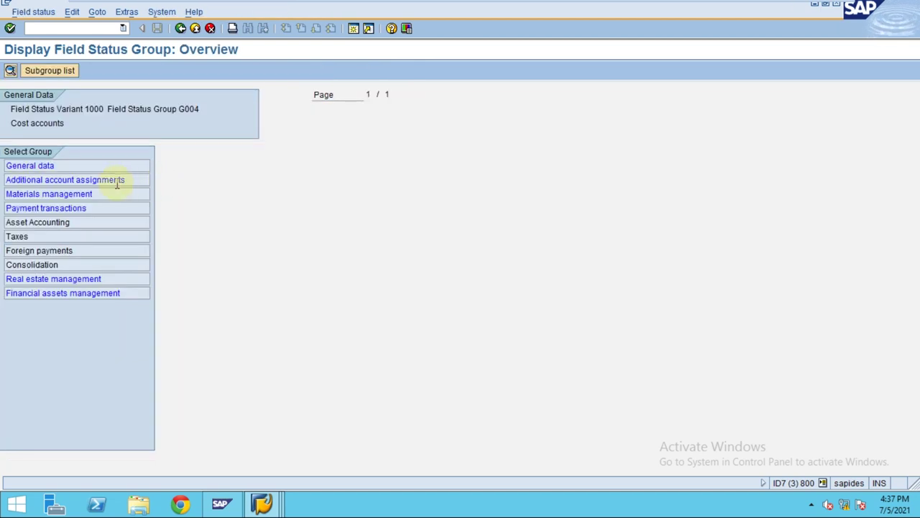
double_click(117, 181)
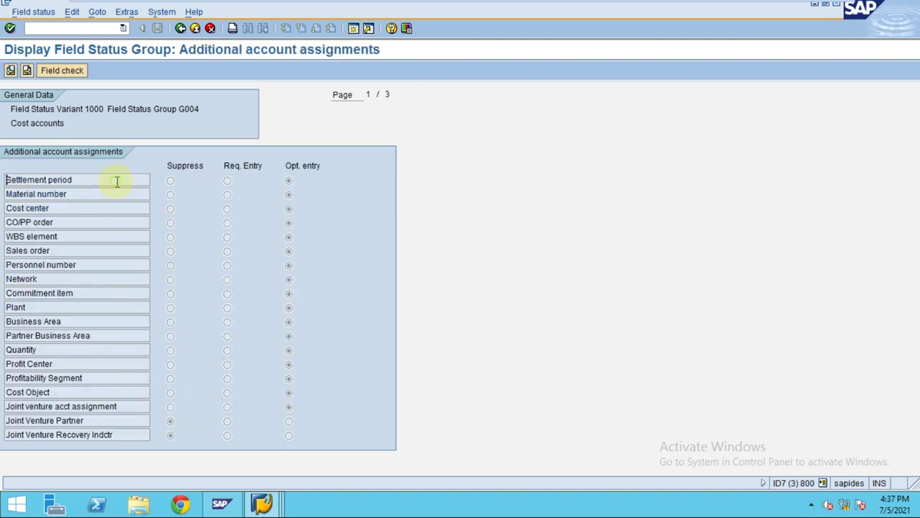
click(288, 209)
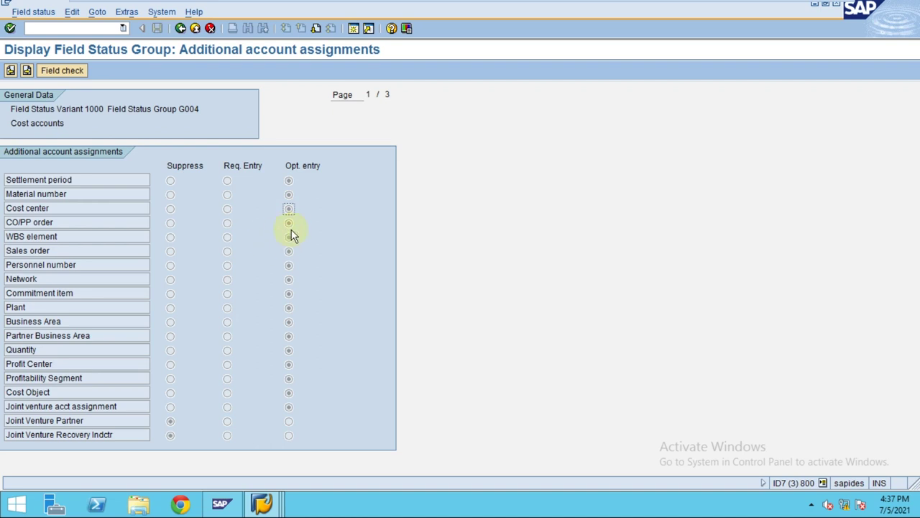
click(289, 223)
click(288, 323)
click(180, 28)
click(182, 29)
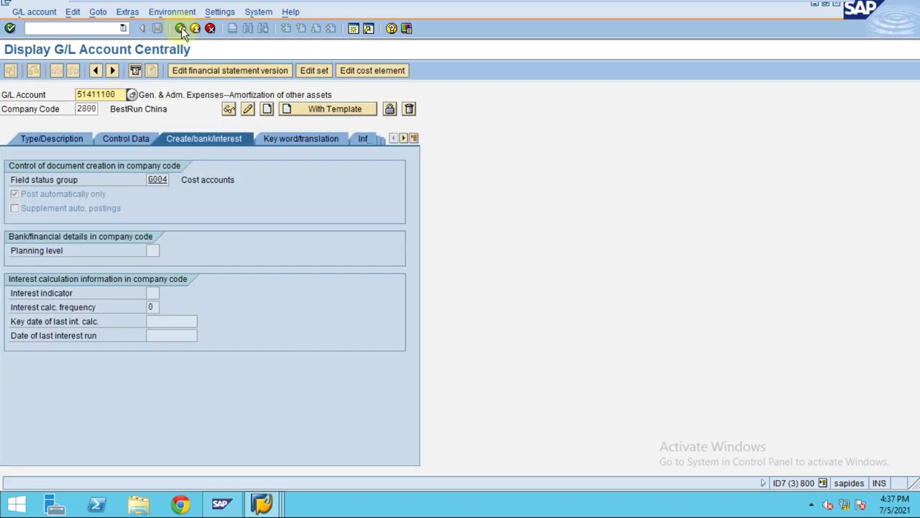
Return to the depreciation posting document and select the Depr. - Office Equ. line item.
click(267, 503)
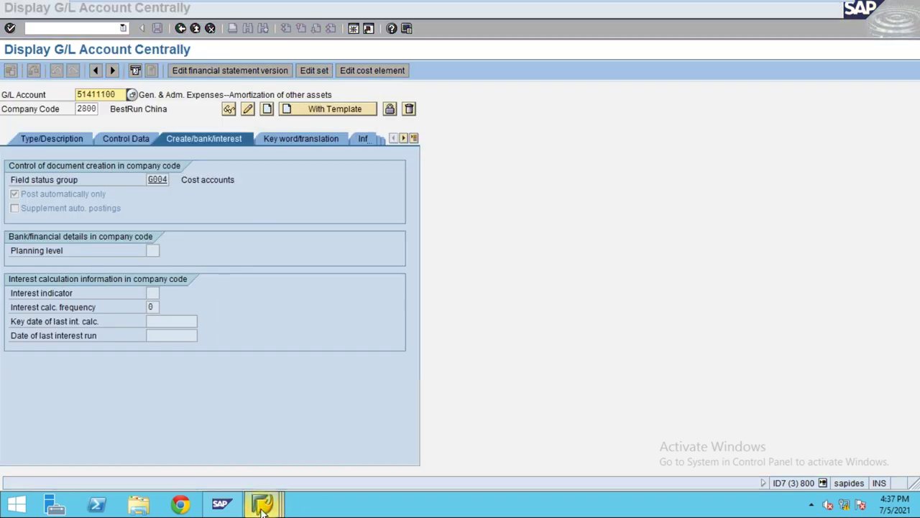
click(637, 439)
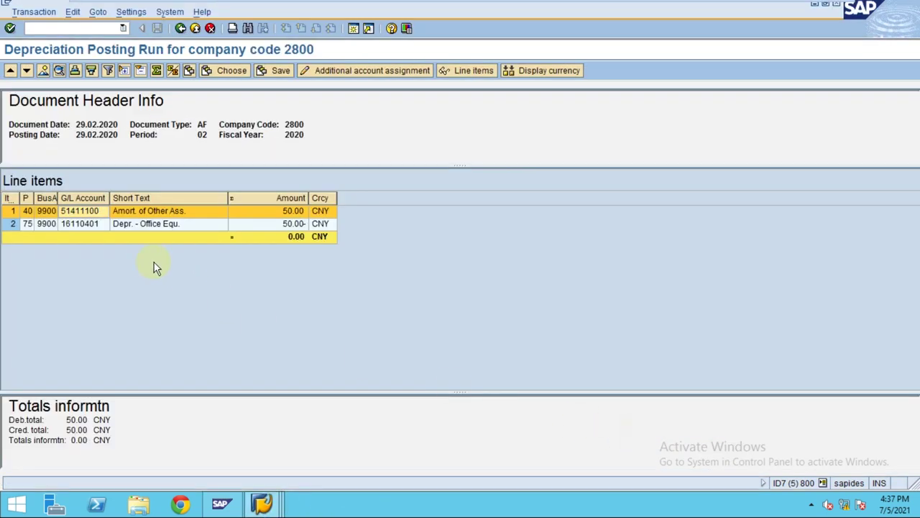
click(84, 227)
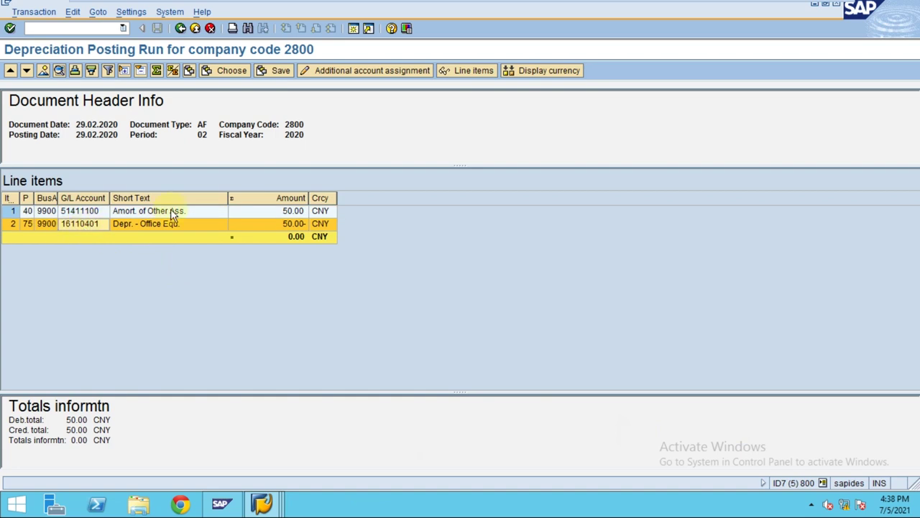
In the Asset Accounting customizing session, open Specify Account Assignment Types for Account Assignment Objects.
click(266, 503)
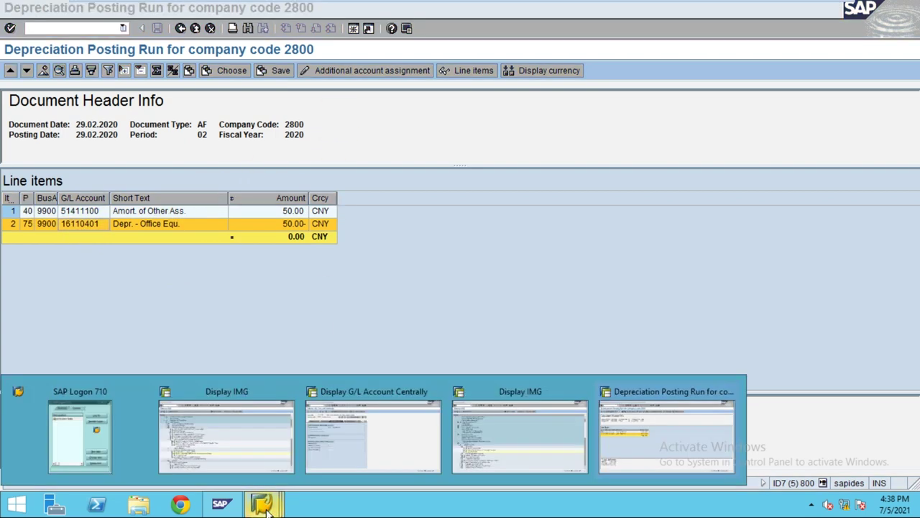
click(537, 425)
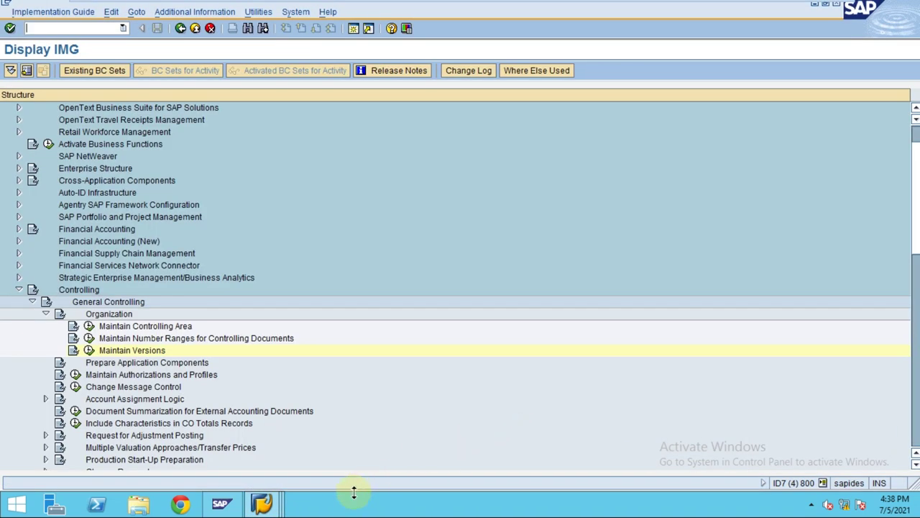
click(279, 506)
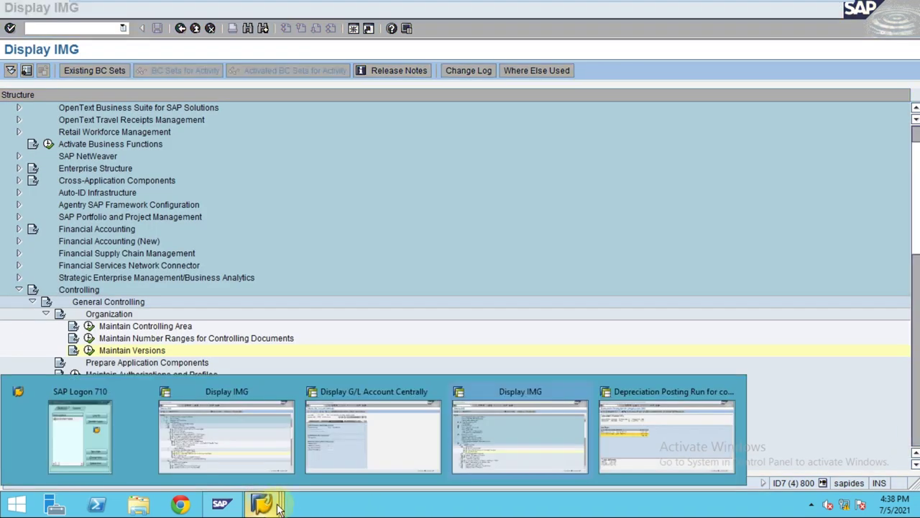
click(249, 447)
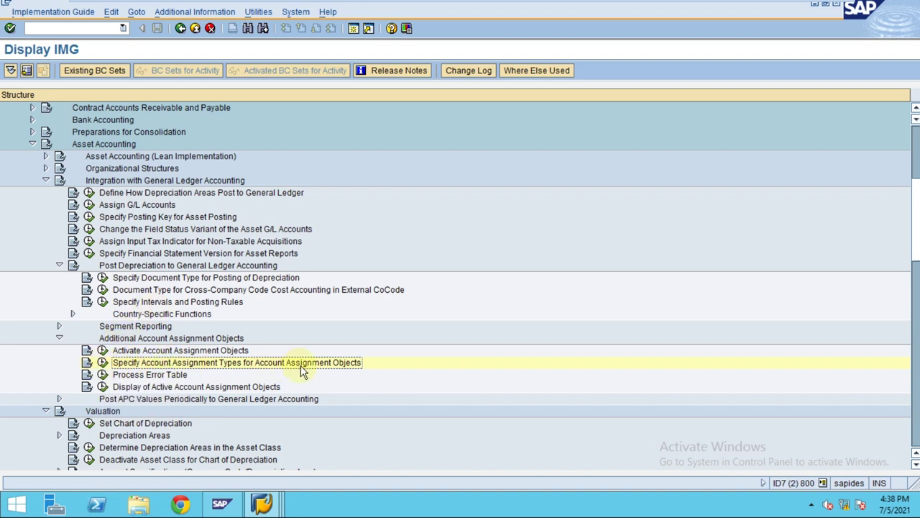
click(104, 362)
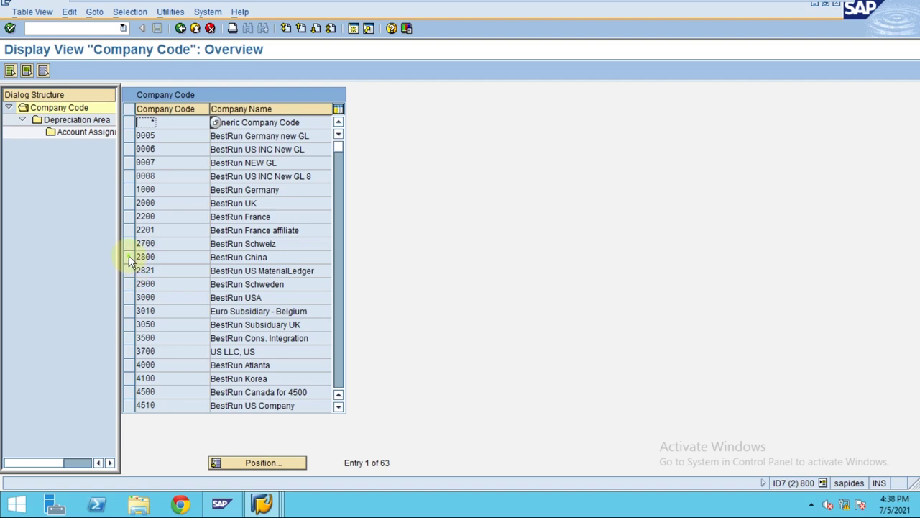
Display the account assignment objects of company code 2800 for depreciation area 1, Book deprec.
click(129, 257)
double_click(75, 122)
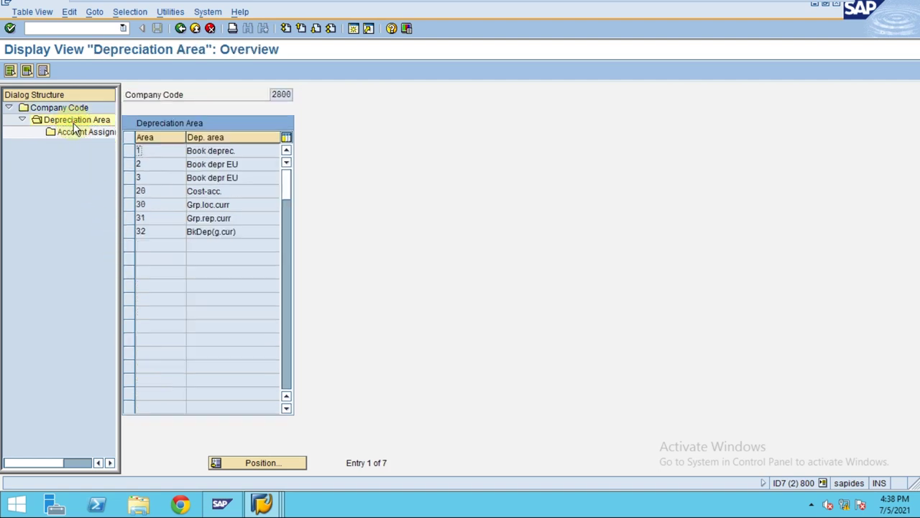
click(132, 153)
double_click(90, 132)
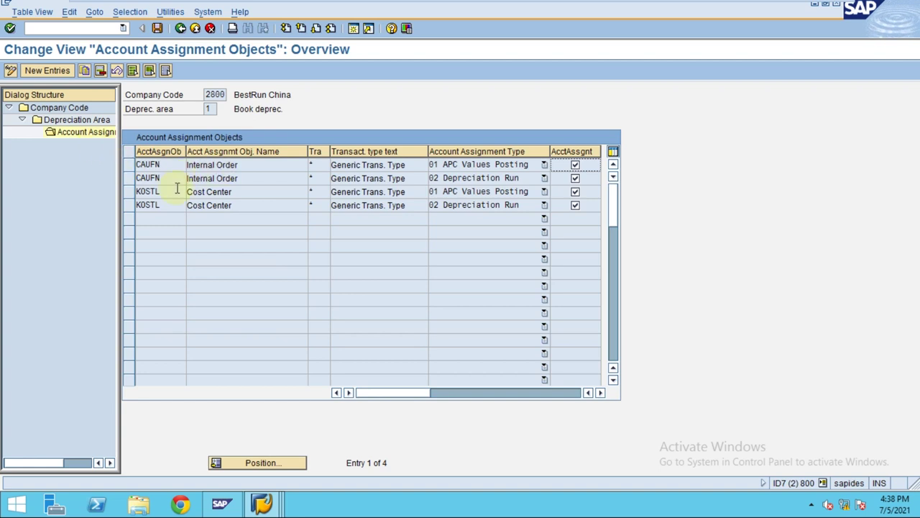
Examine the transaction type and account assignment types of the two cost center entries, then return to the depreciation areas.
drag(130, 192, 129, 204)
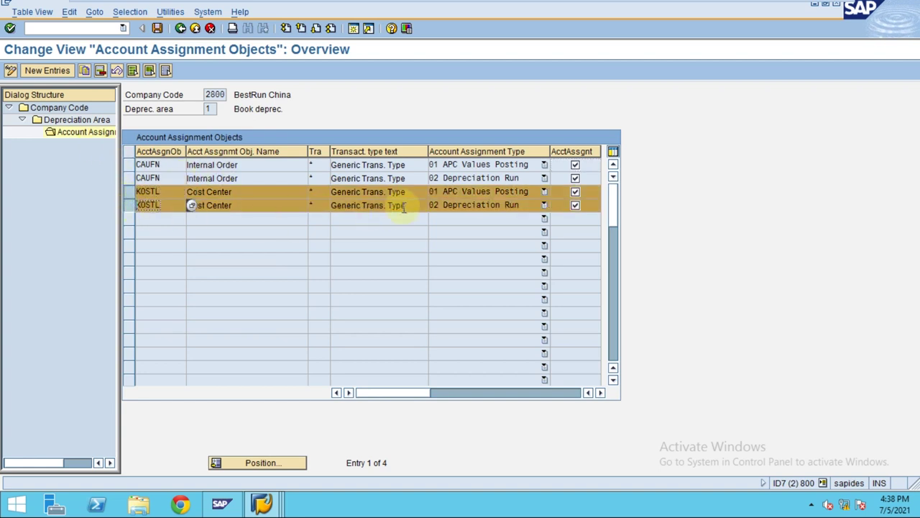
click(481, 192)
click(482, 203)
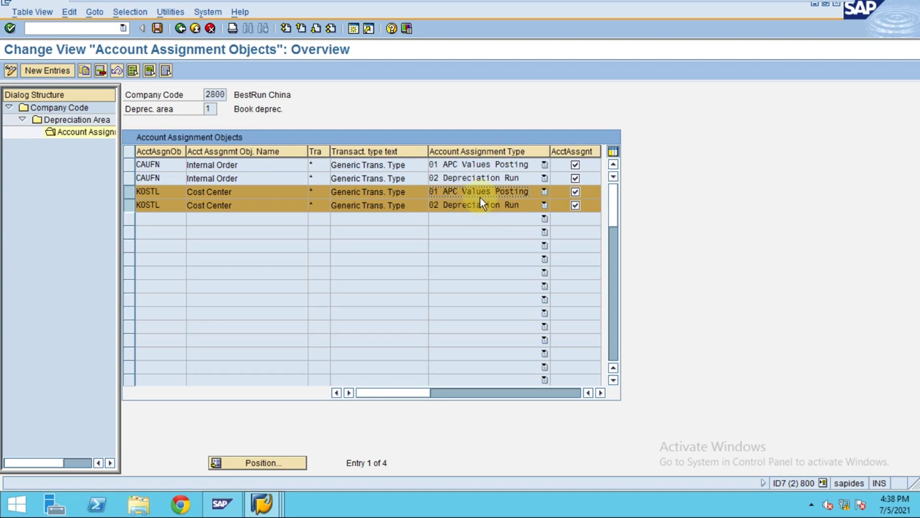
click(313, 192)
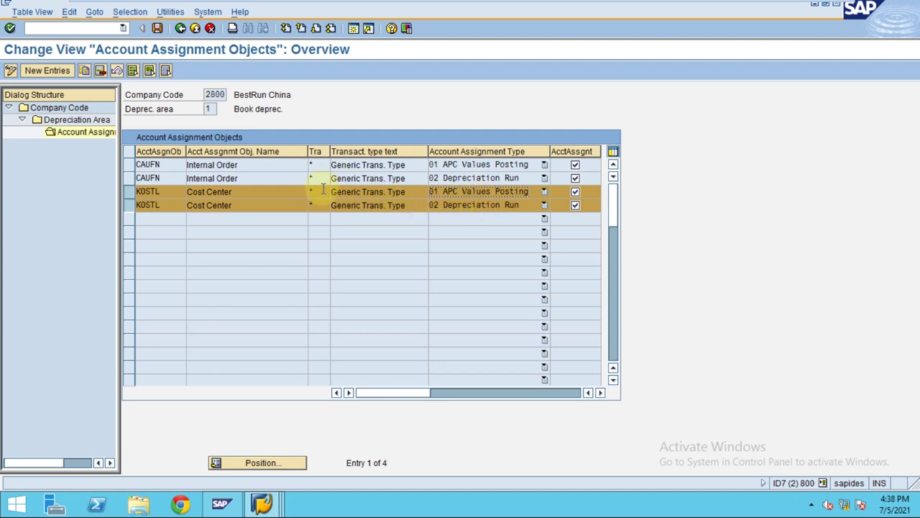
click(443, 208)
click(448, 260)
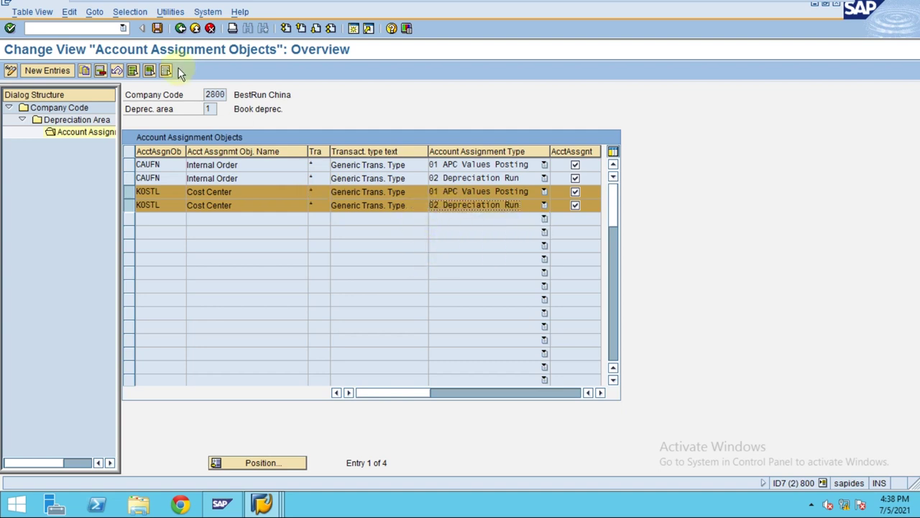
click(181, 28)
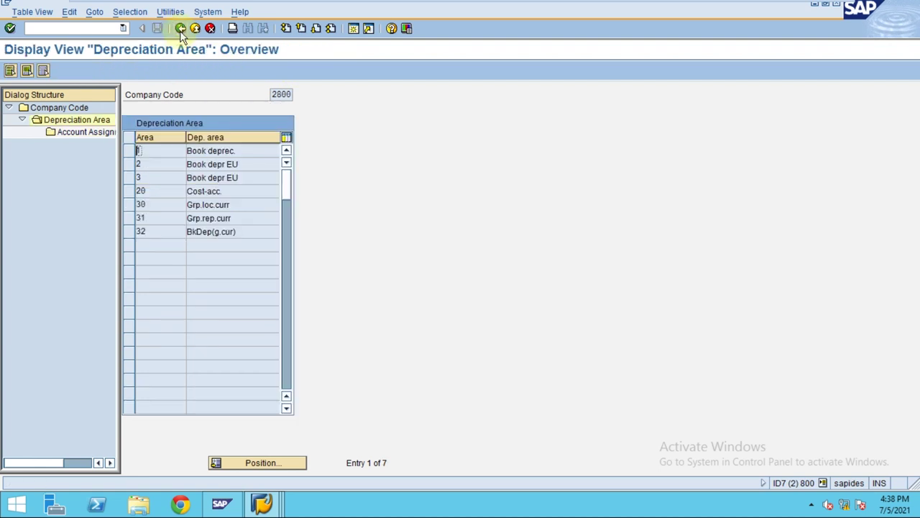
Check the account assignment objects of depreciation area 2, Book depr EU, and return to the implementation guide.
click(128, 166)
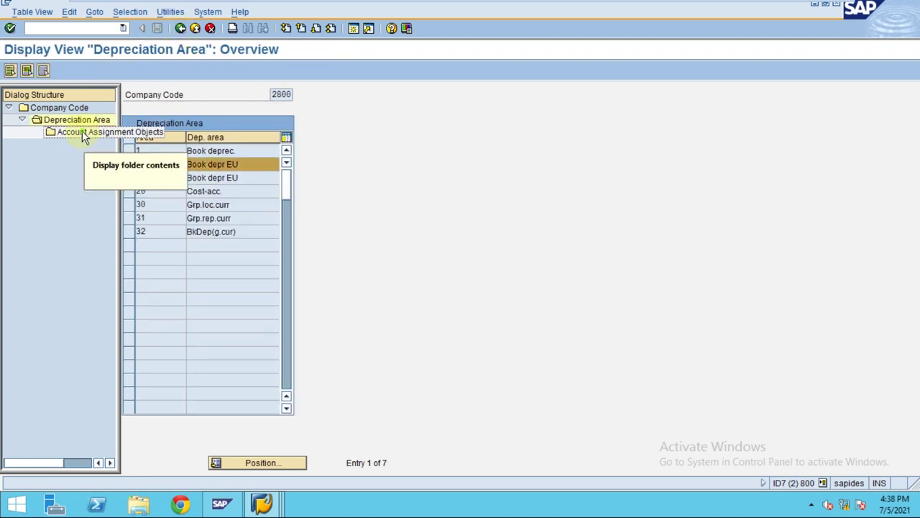
double_click(82, 132)
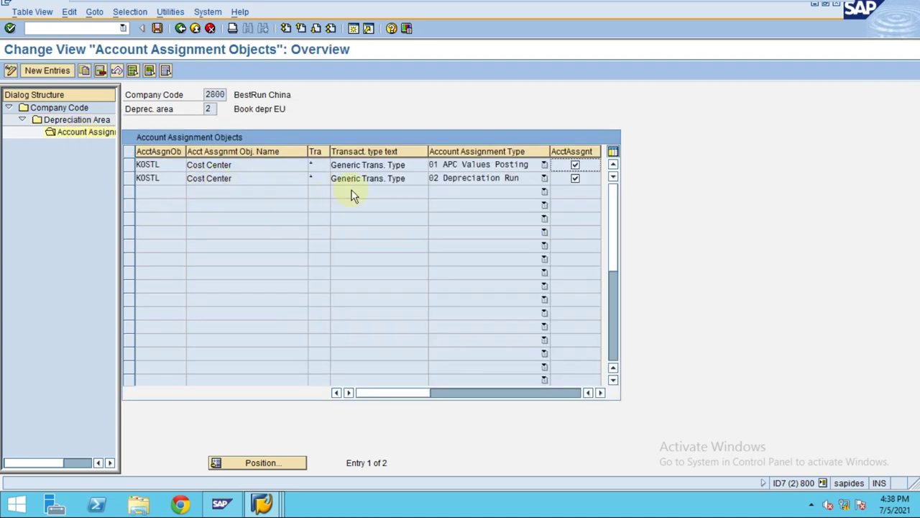
click(180, 28)
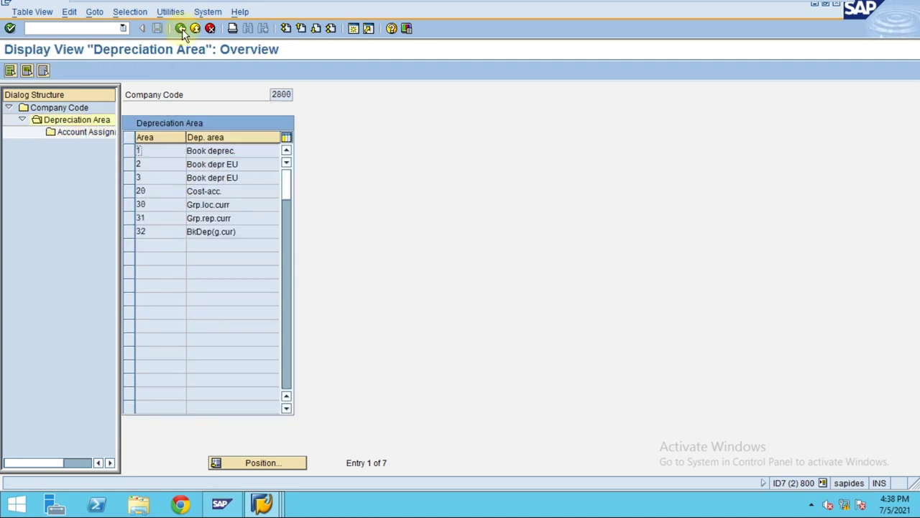
click(181, 29)
click(181, 28)
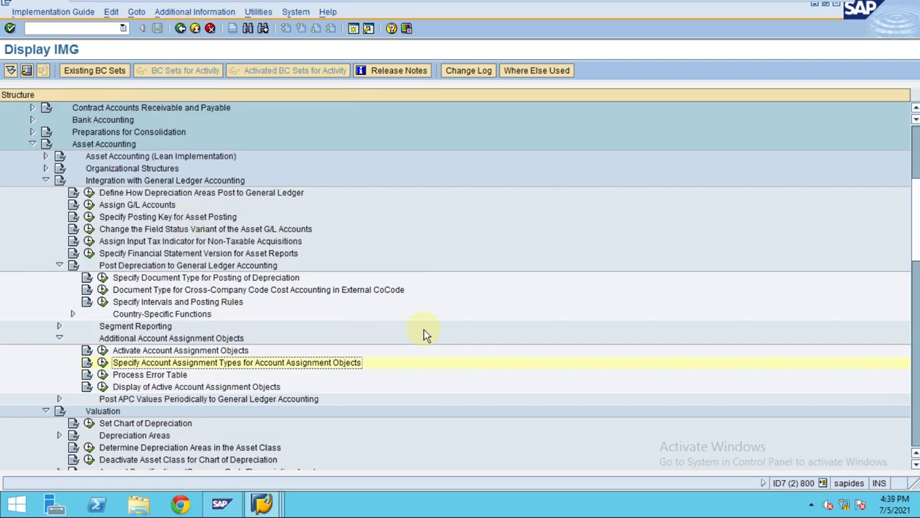
Open Assign G/L Accounts and select account determination 30000, Fixtures and fittings, under chart of accounts CACN.
click(108, 205)
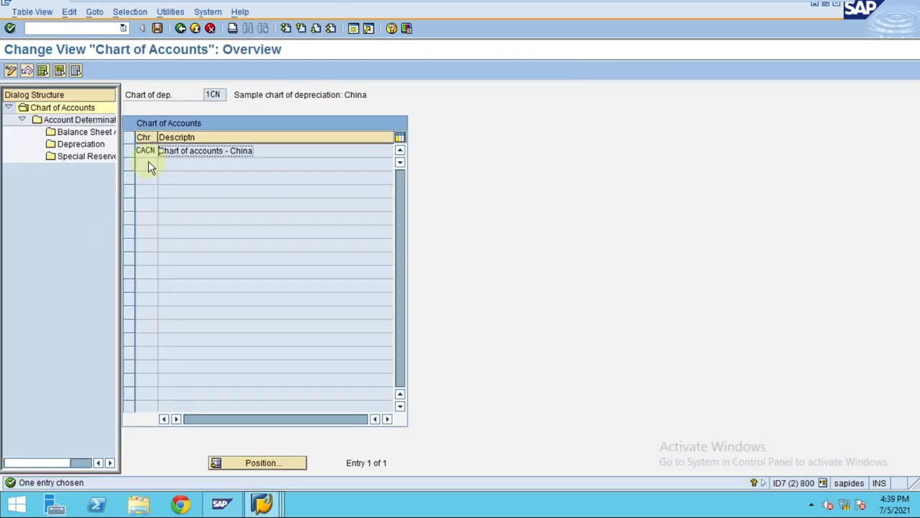
click(128, 150)
double_click(81, 120)
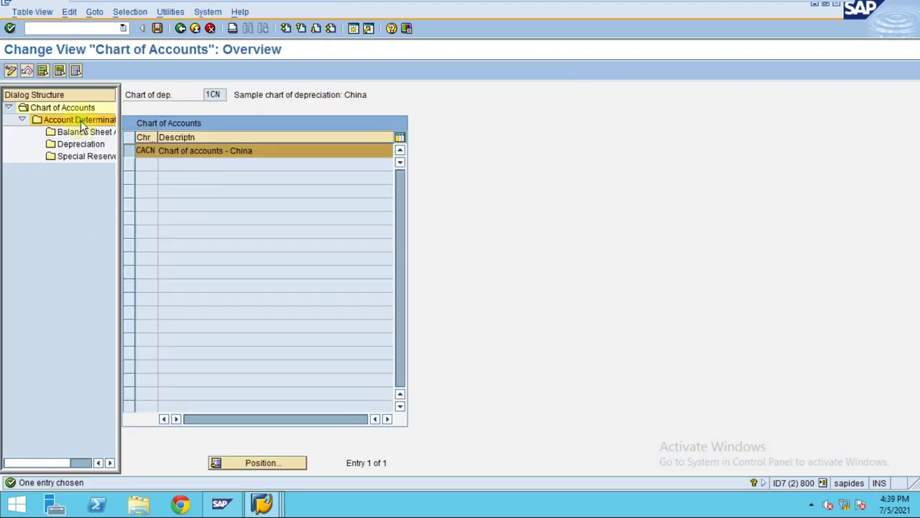
click(131, 286)
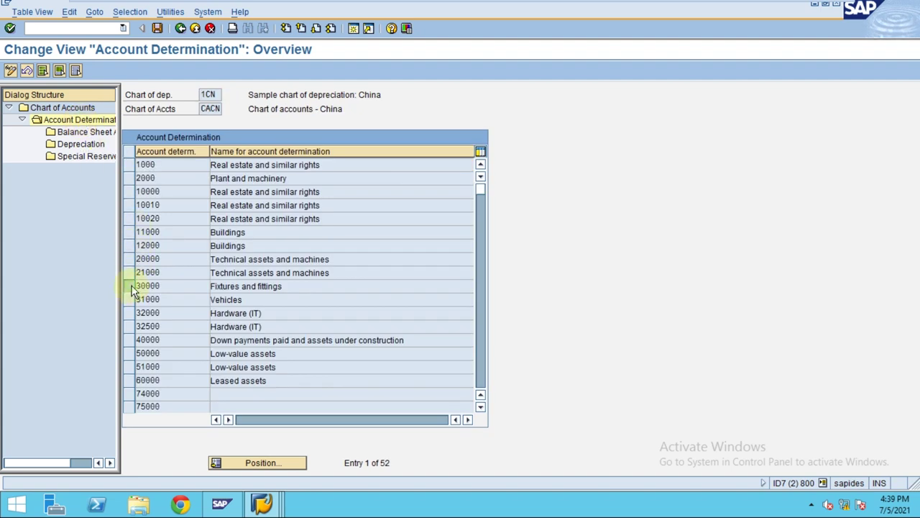
Check the asset's account determination in the depreciation test run list, then return to the Account Determination session.
click(262, 505)
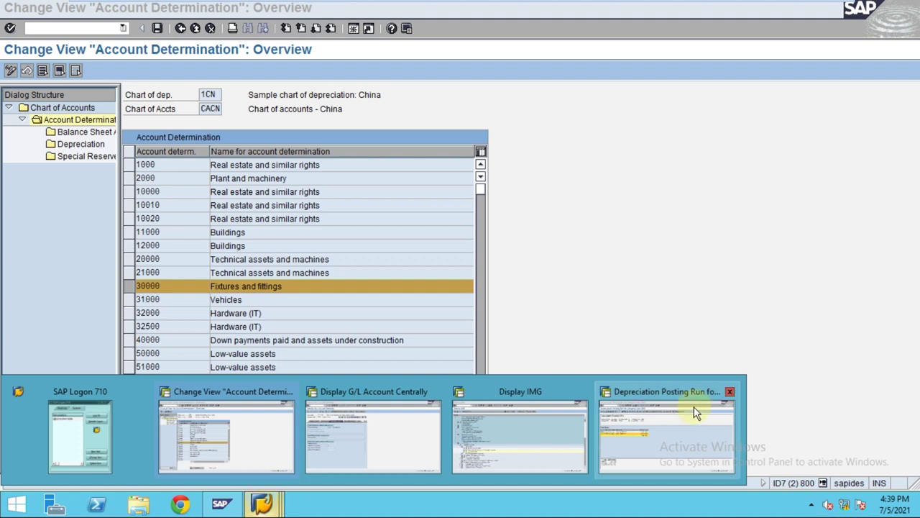
click(683, 424)
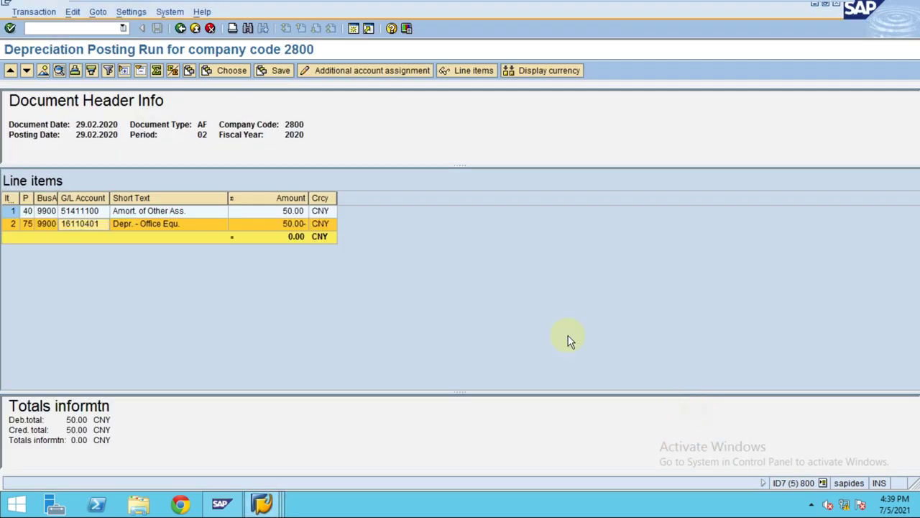
click(179, 29)
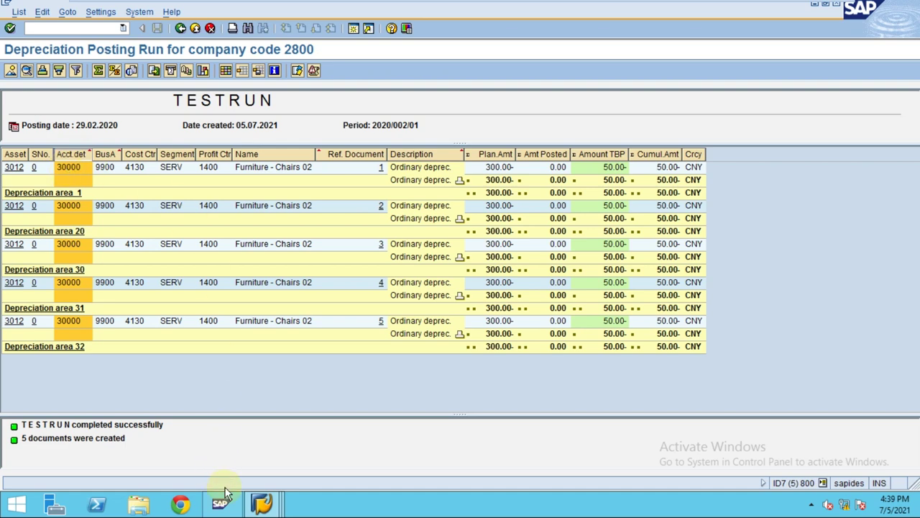
click(262, 503)
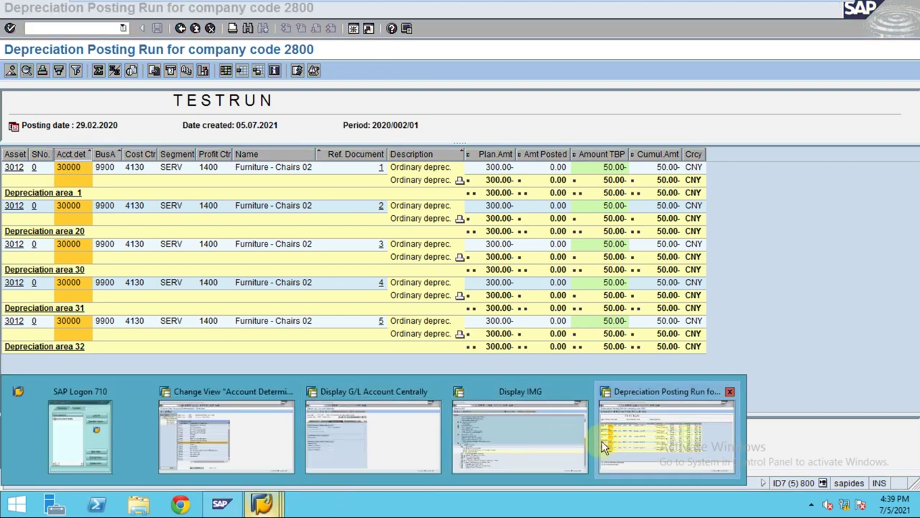
click(531, 447)
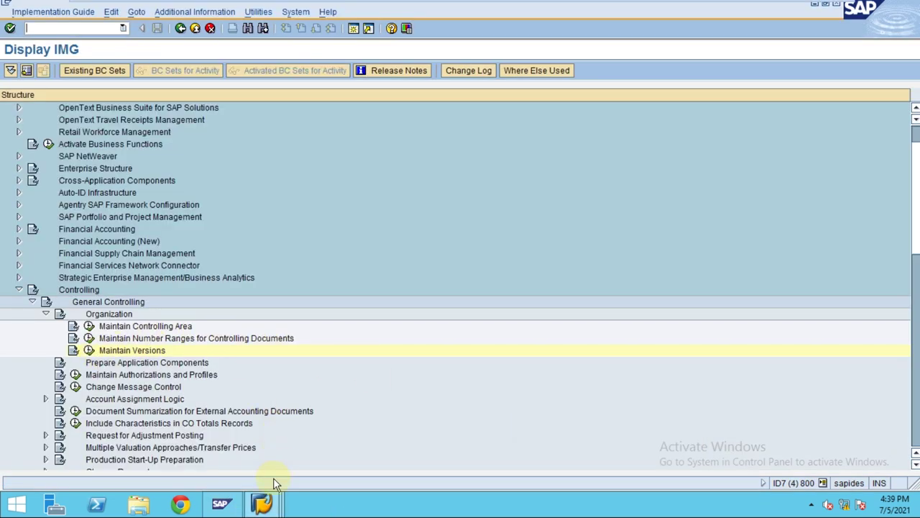
click(261, 503)
click(482, 429)
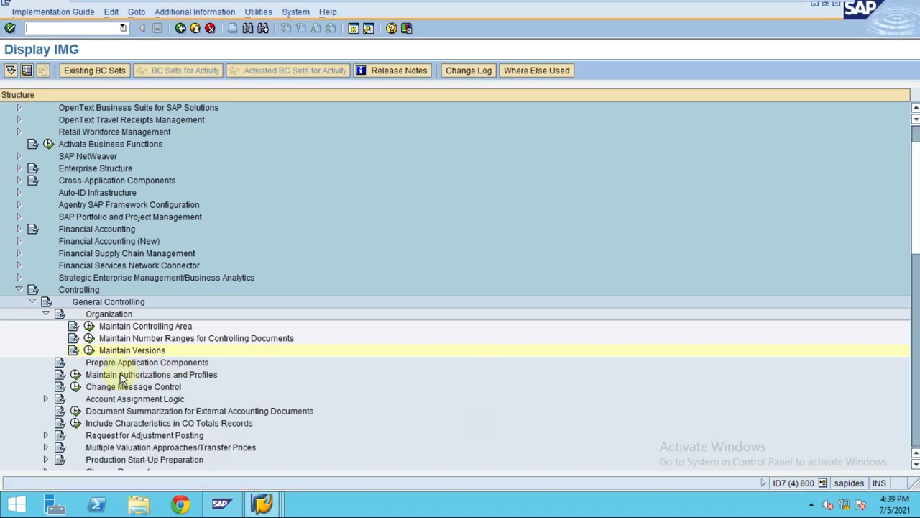
click(262, 503)
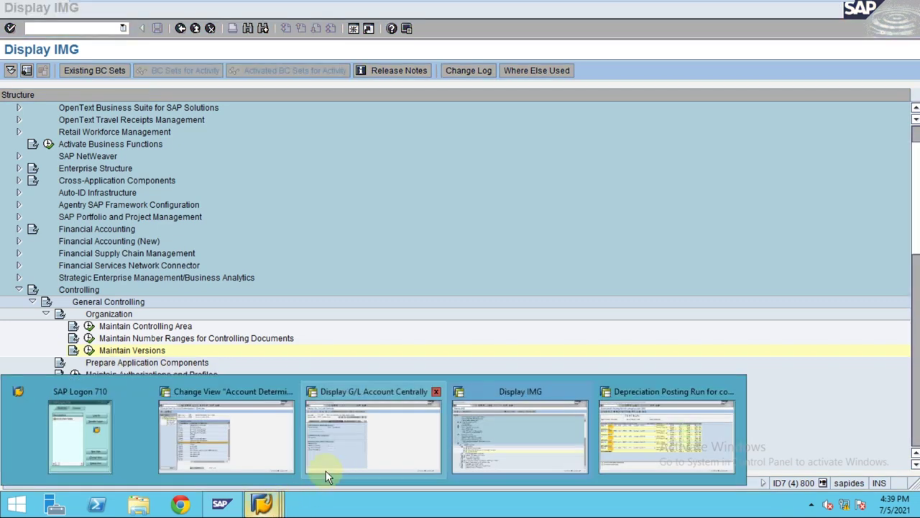
click(251, 449)
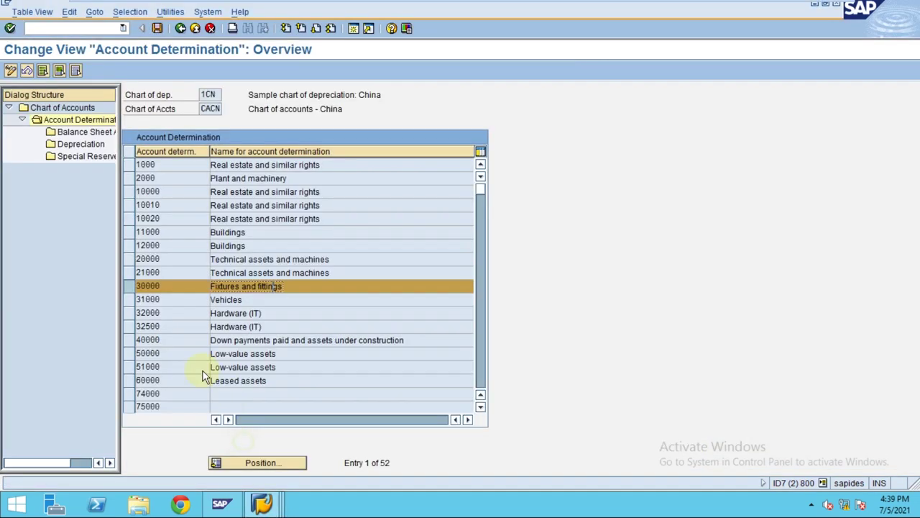
Open the Book depreciation area's account assignments for Fixtures and fittings and examine the accumulated account for ordinary depreciation.
click(72, 144)
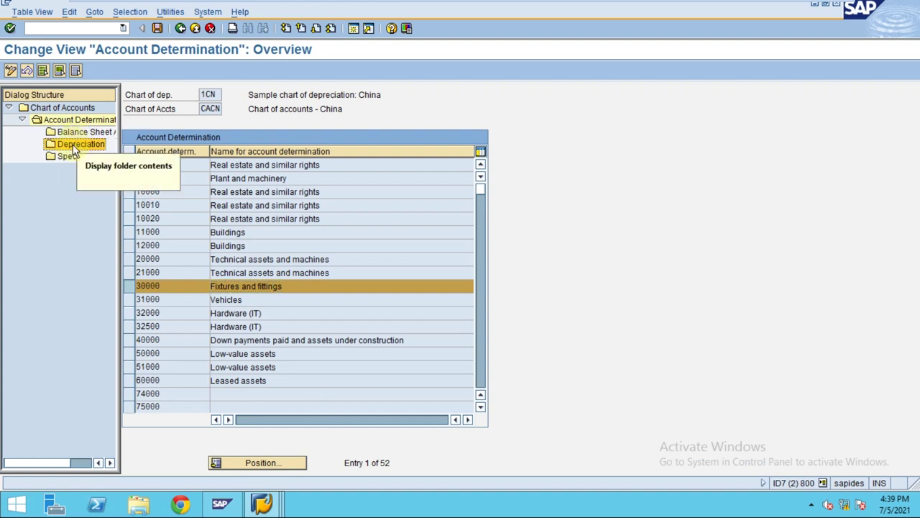
double_click(73, 147)
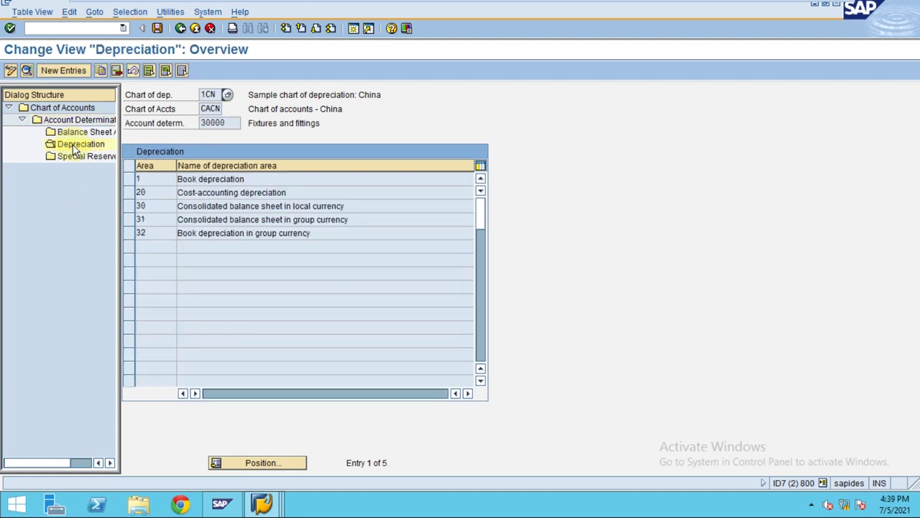
double_click(237, 179)
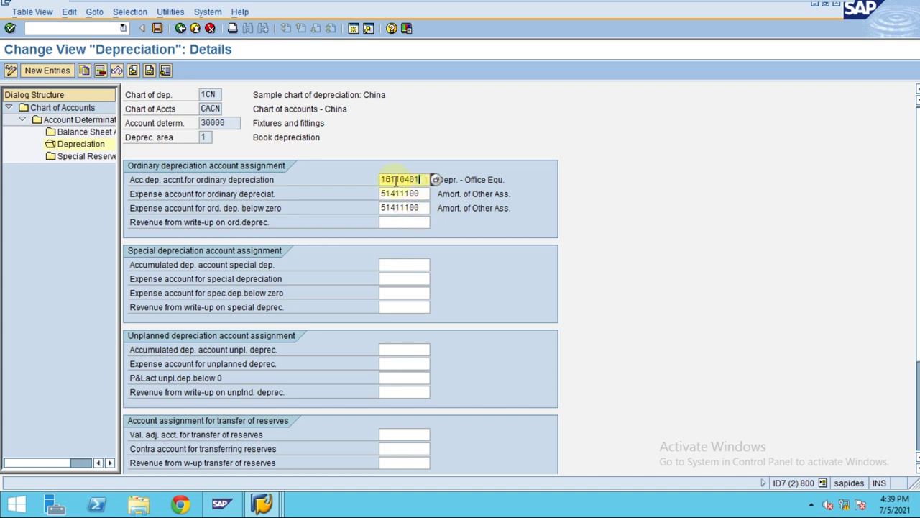
drag(422, 179, 352, 186)
mouse_move(394, 3)
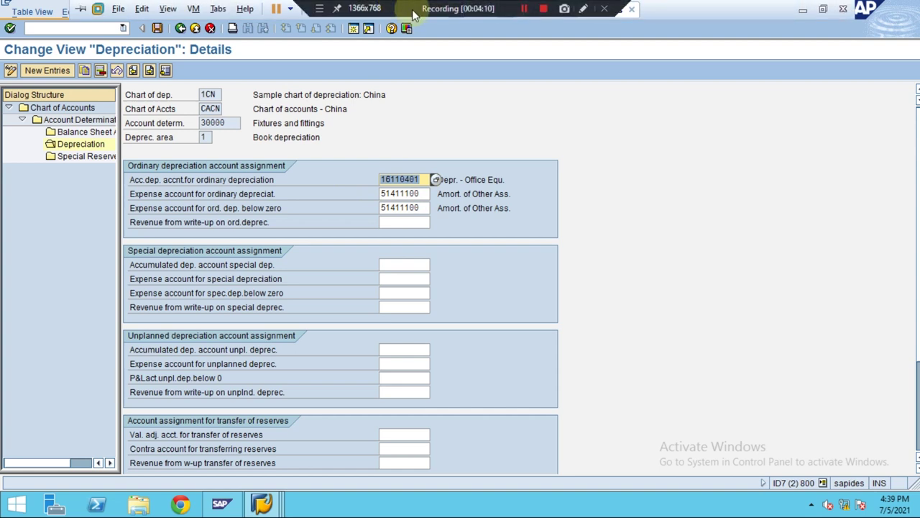
mouse_move(547, 7)
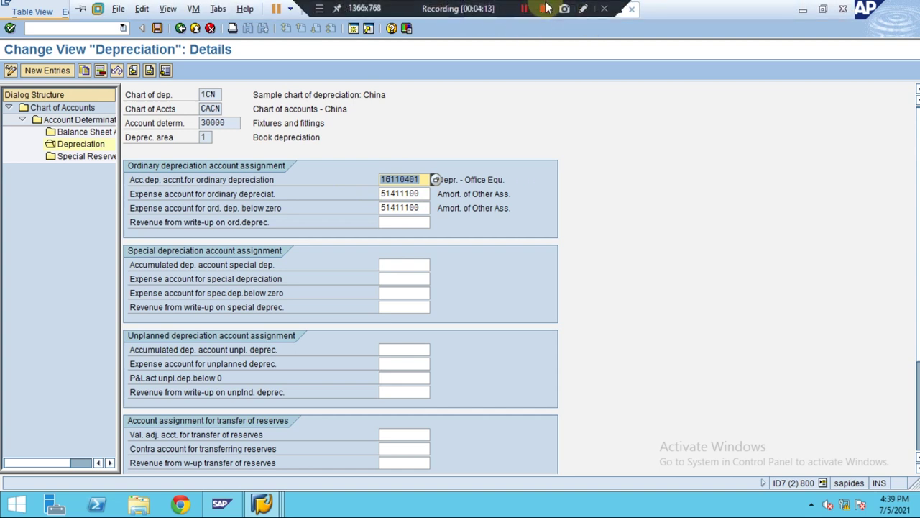
click(584, 11)
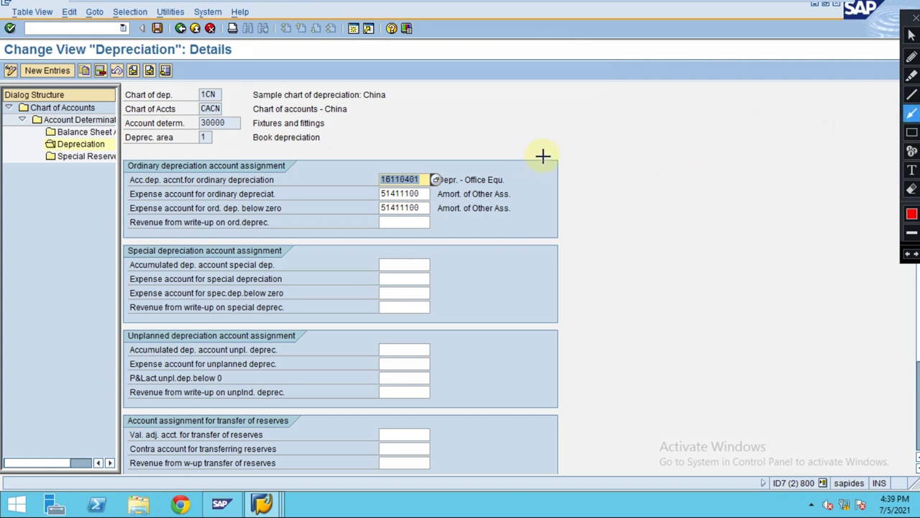
drag(542, 155, 436, 180)
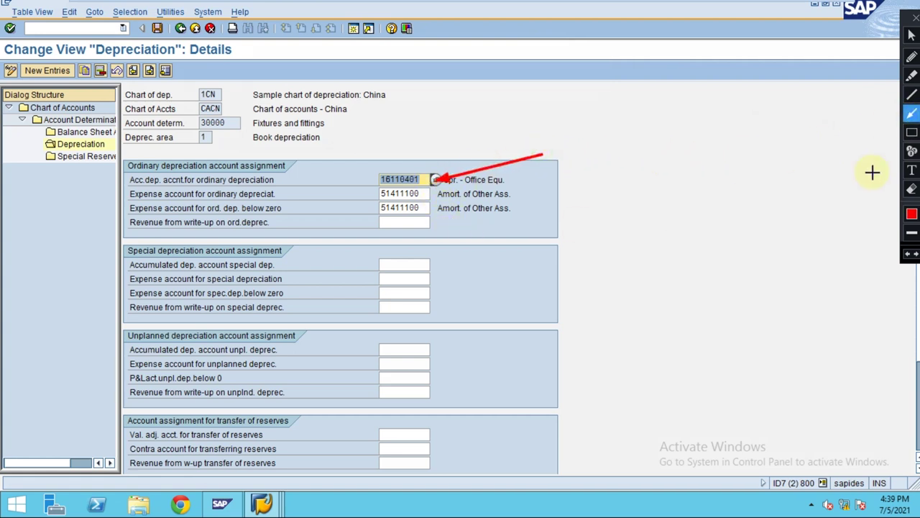
click(912, 132)
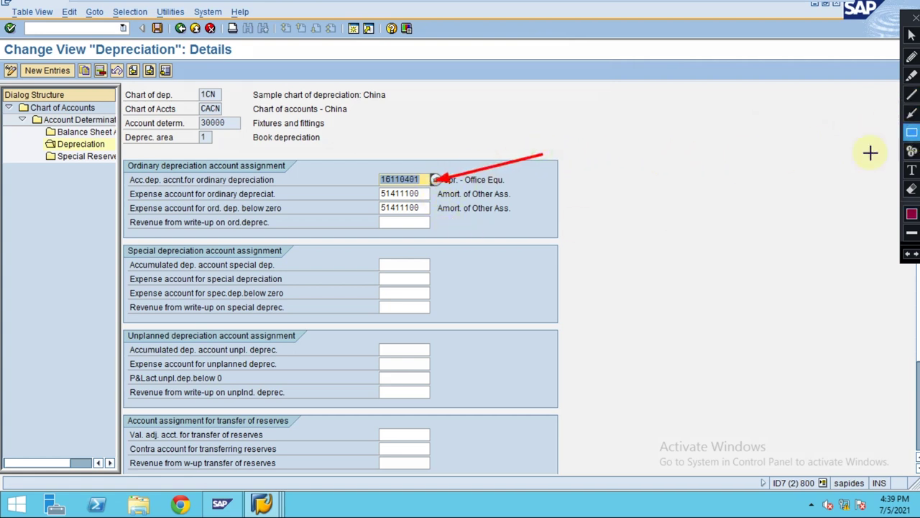
Examine the expense accounts for ordinary depreciation of Fixtures and fittings, then return to the Account Determination overview.
drag(370, 186, 517, 215)
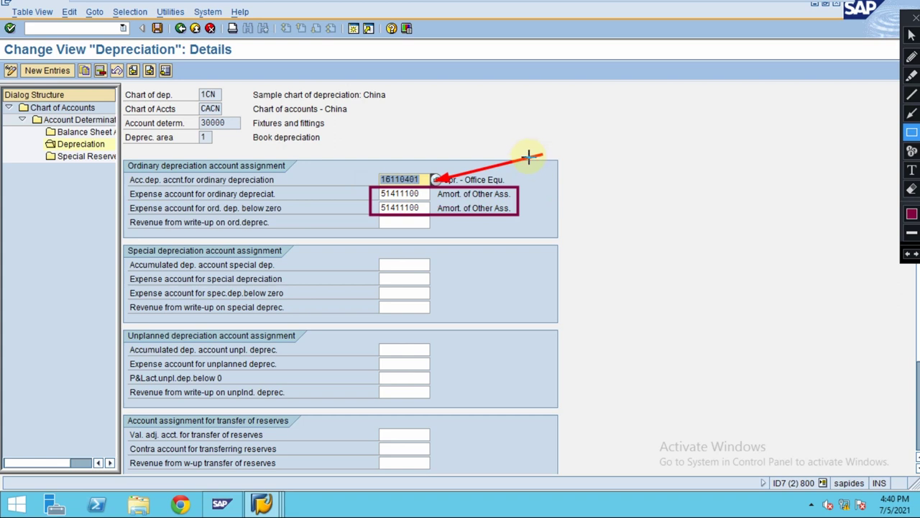
key(Escape)
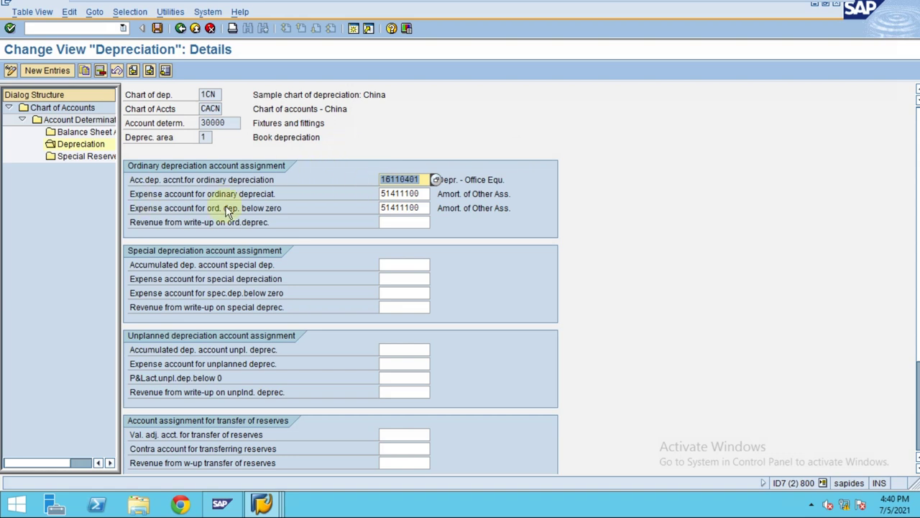
click(180, 28)
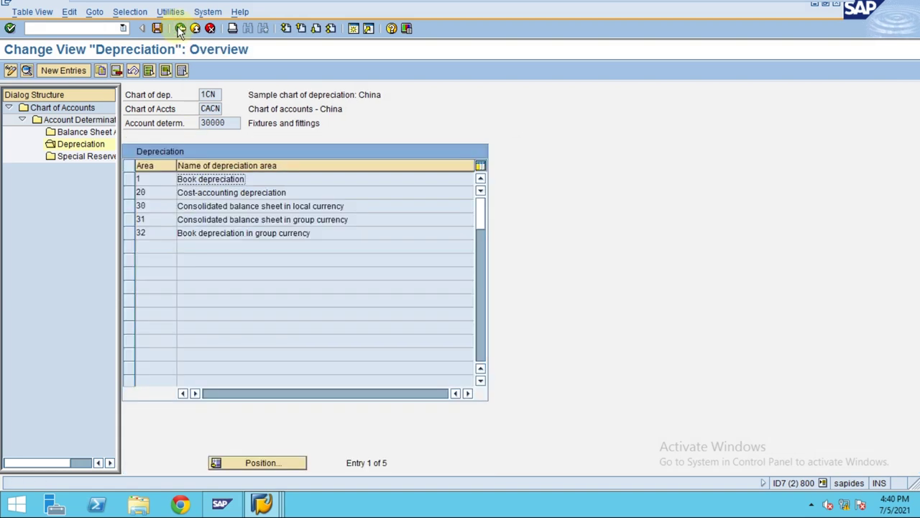
click(180, 28)
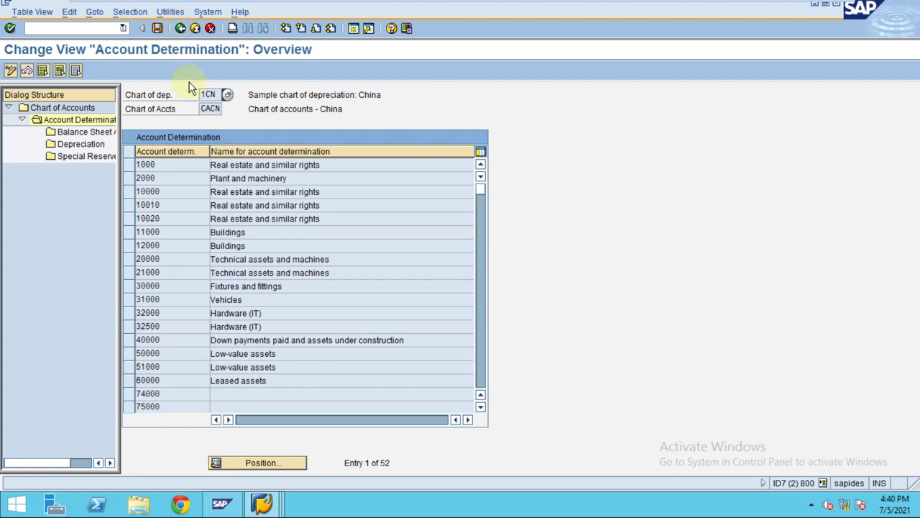
Switch to the depreciation posting run session, leave the test run list and turn off the Test Run option.
click(263, 505)
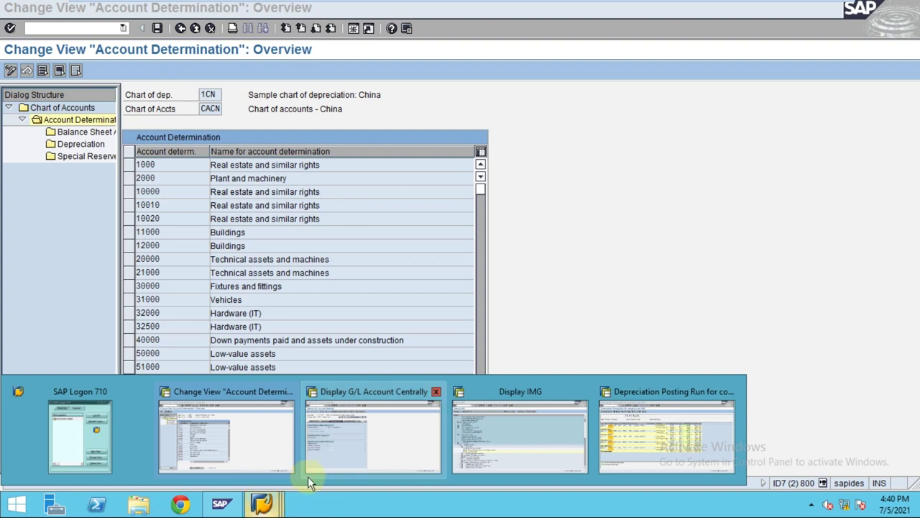
click(590, 88)
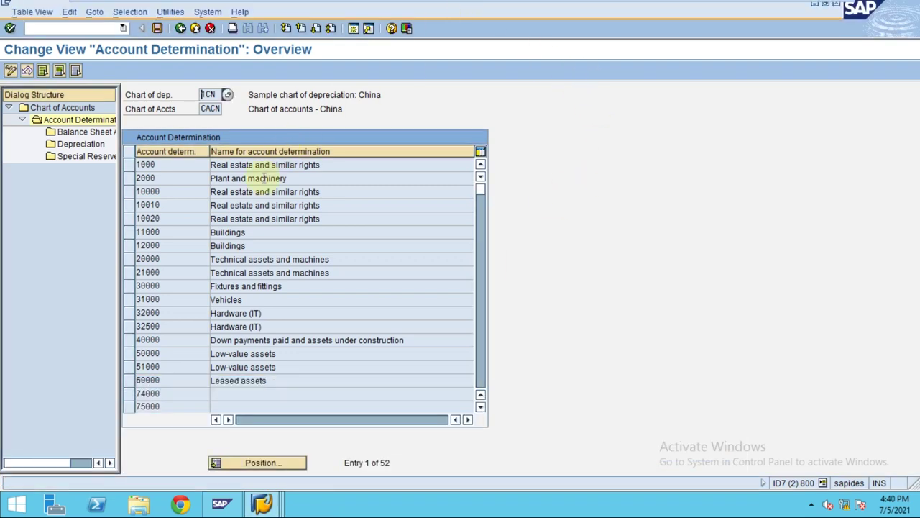
click(204, 108)
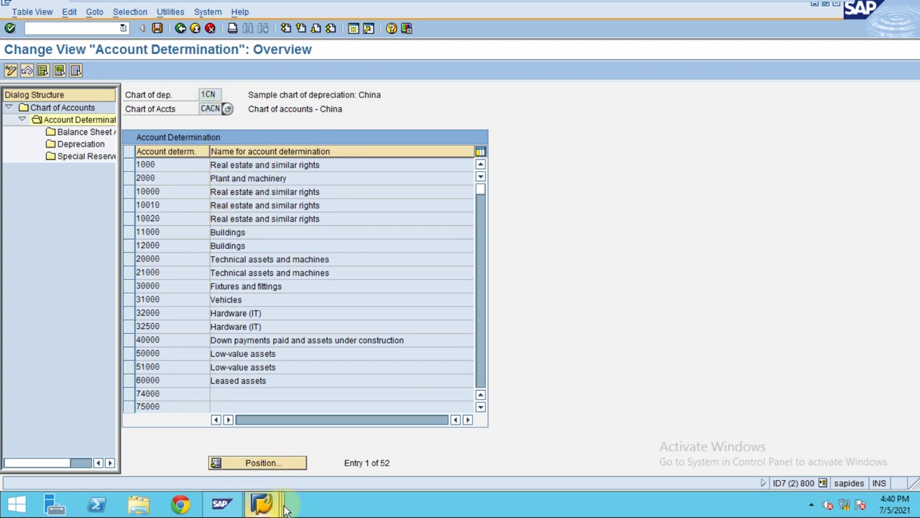
click(262, 503)
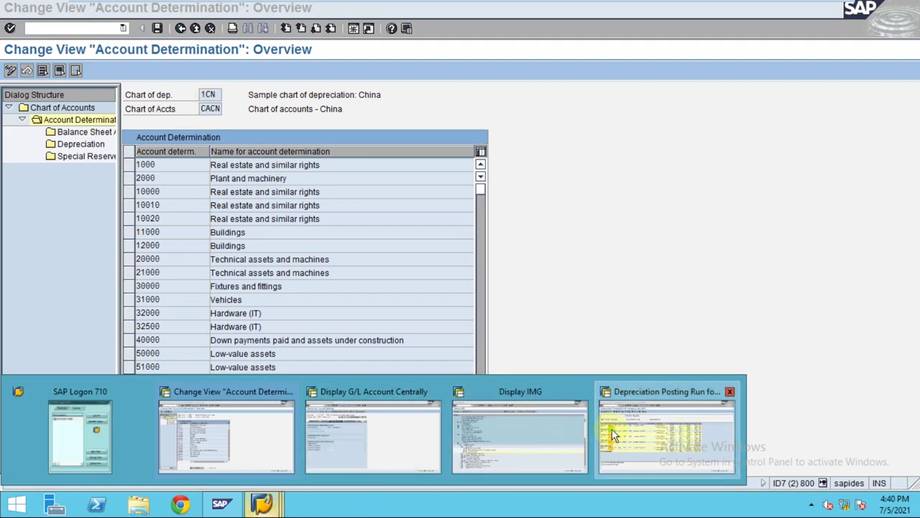
click(667, 435)
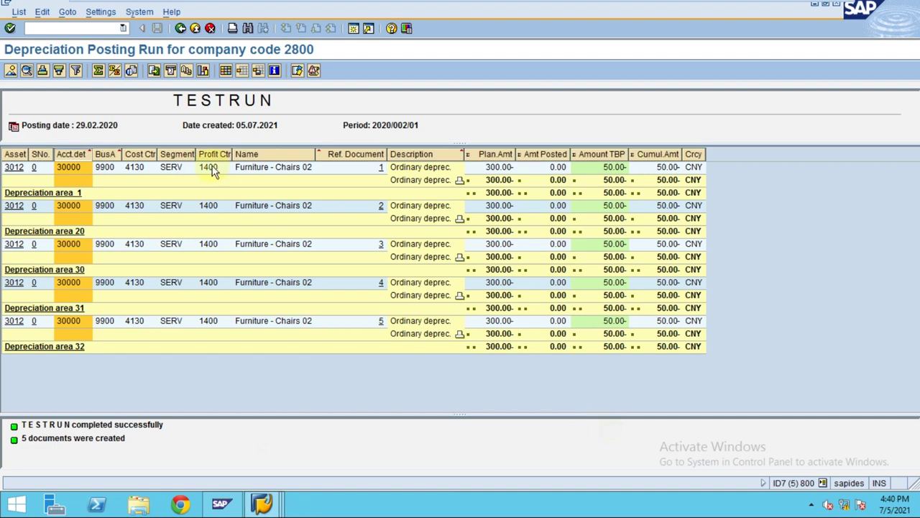
click(181, 28)
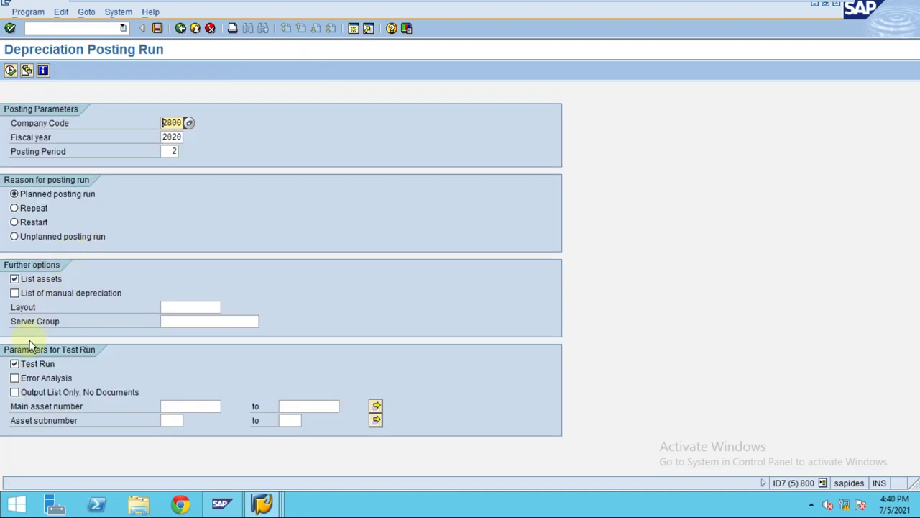
click(29, 363)
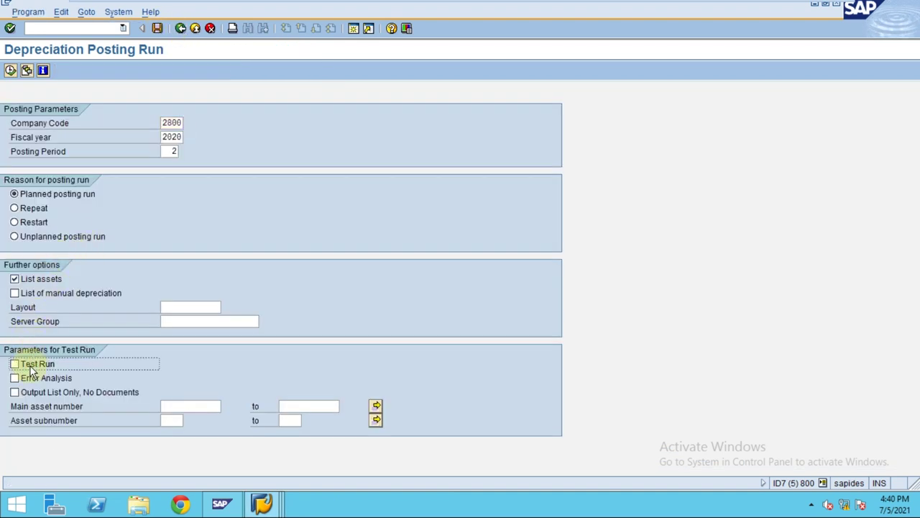
Execute the period 2 depreciation posting run in the background with output device LP01 and an immediate start.
click(34, 12)
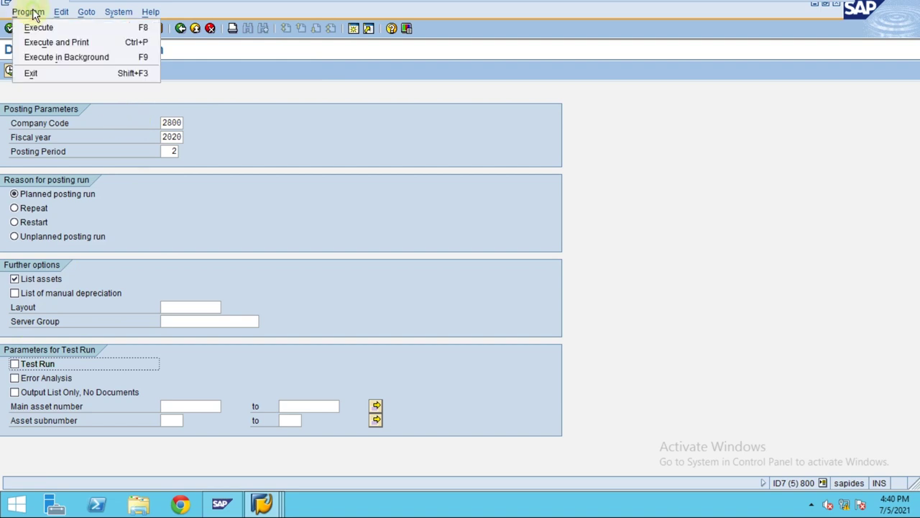
click(44, 56)
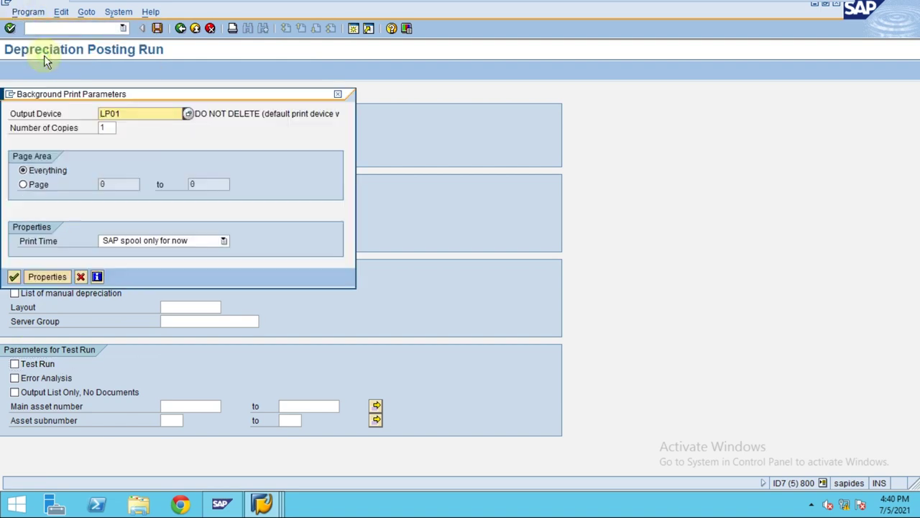
click(12, 280)
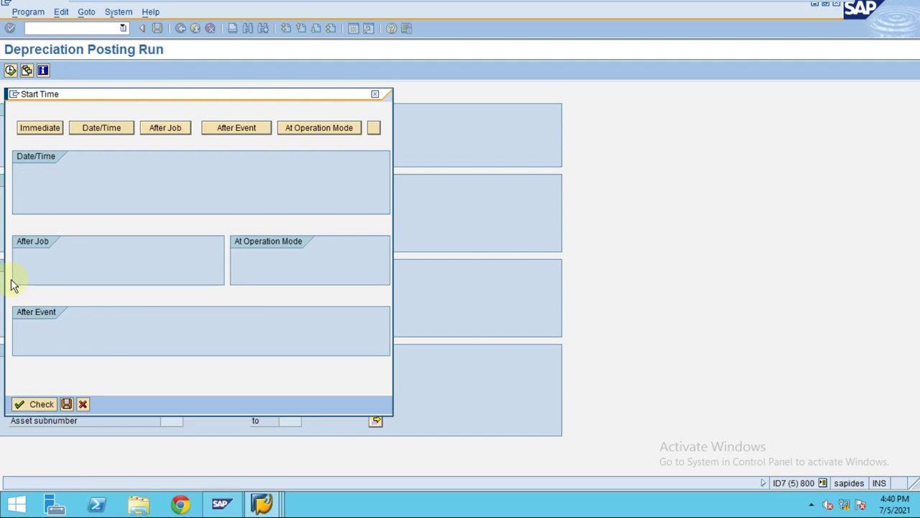
click(43, 131)
click(66, 403)
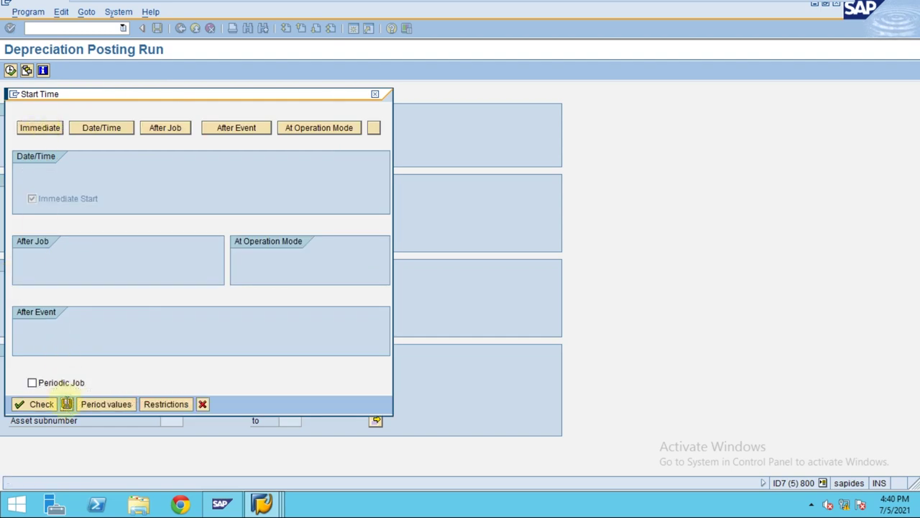
Try to open the own jobs overview, then end the Display G/L Account Centrally session.
click(118, 11)
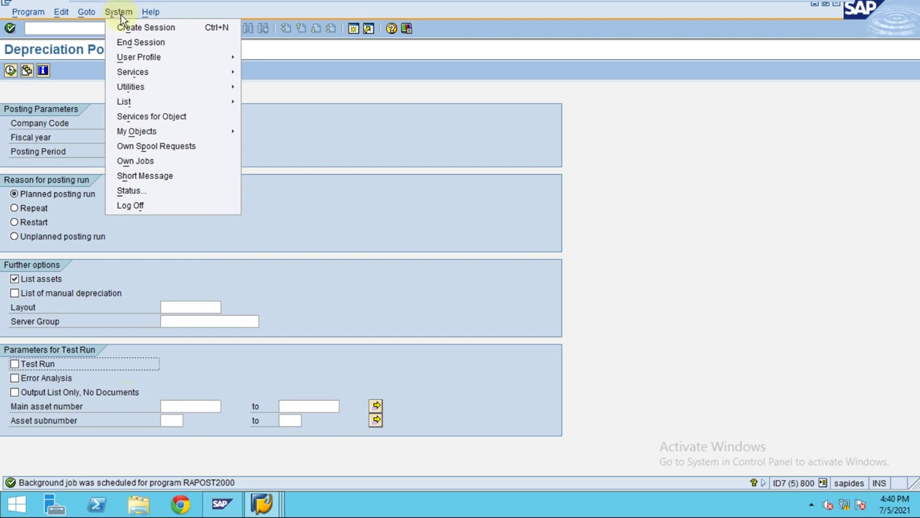
click(135, 162)
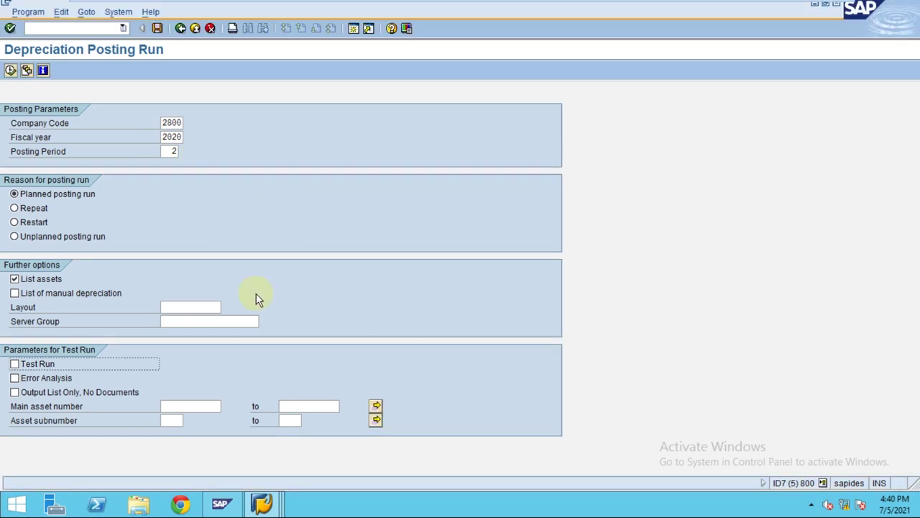
mouse_move(262, 503)
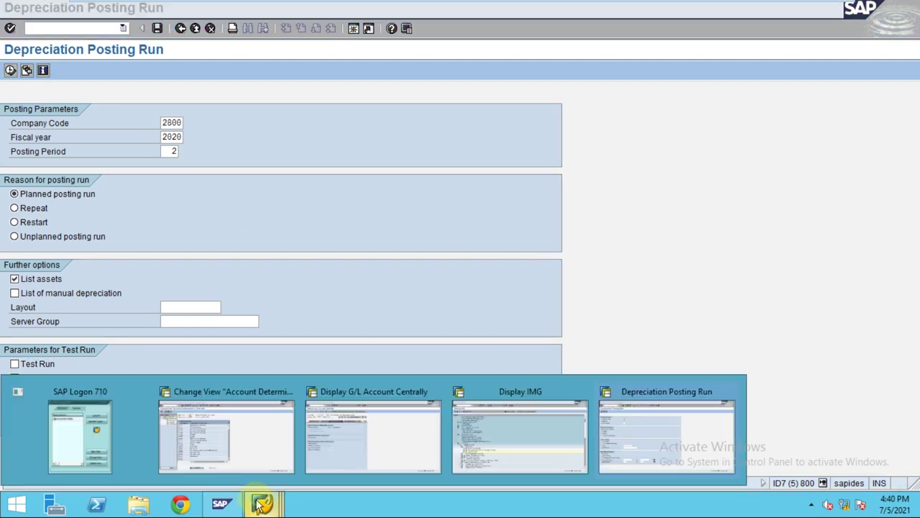
click(654, 433)
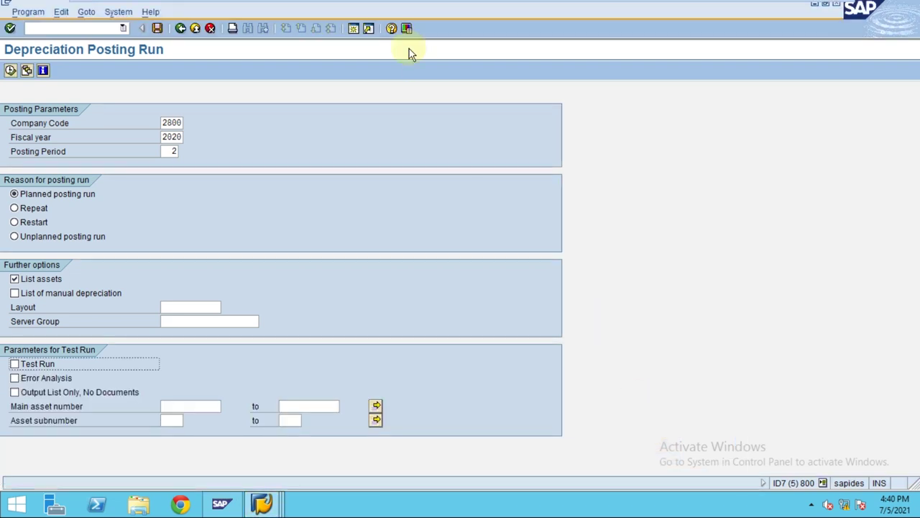
mouse_move(262, 503)
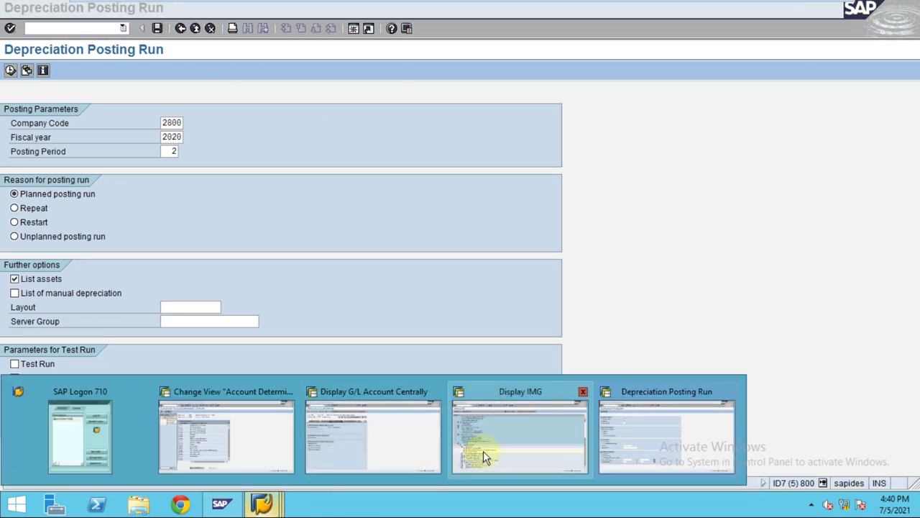
click(377, 442)
click(258, 11)
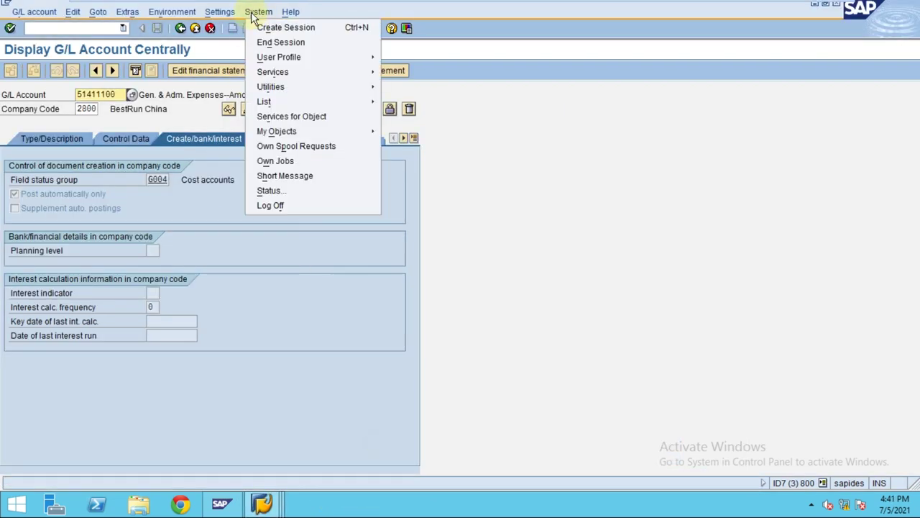
click(275, 41)
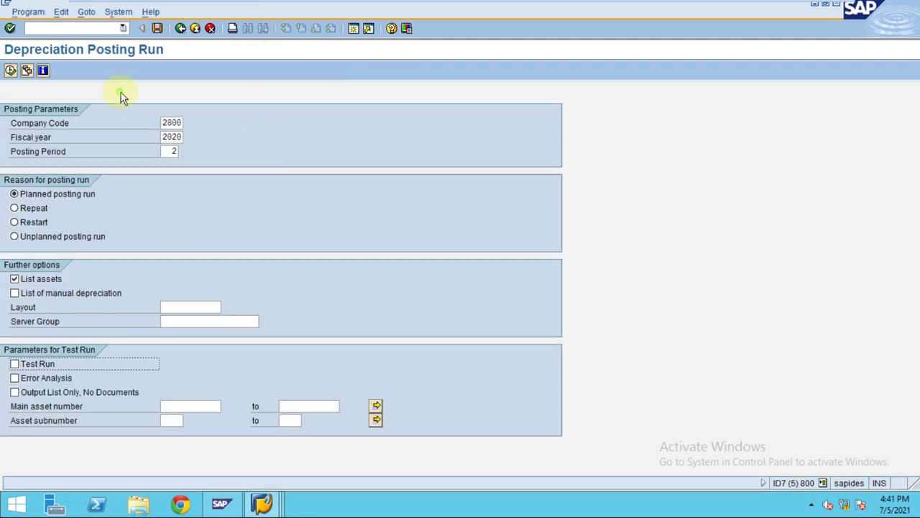
Open the own jobs overview from the posting run session and look through the listed jobs by start date.
click(119, 11)
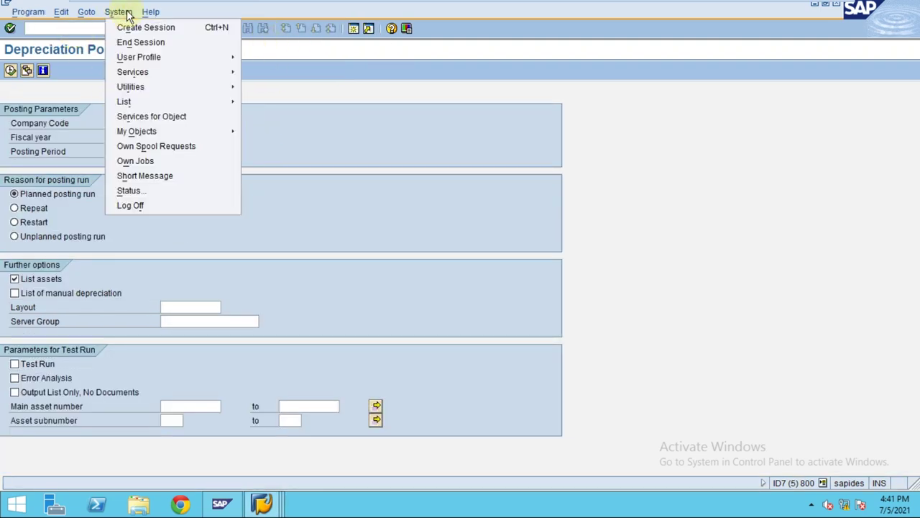
click(141, 174)
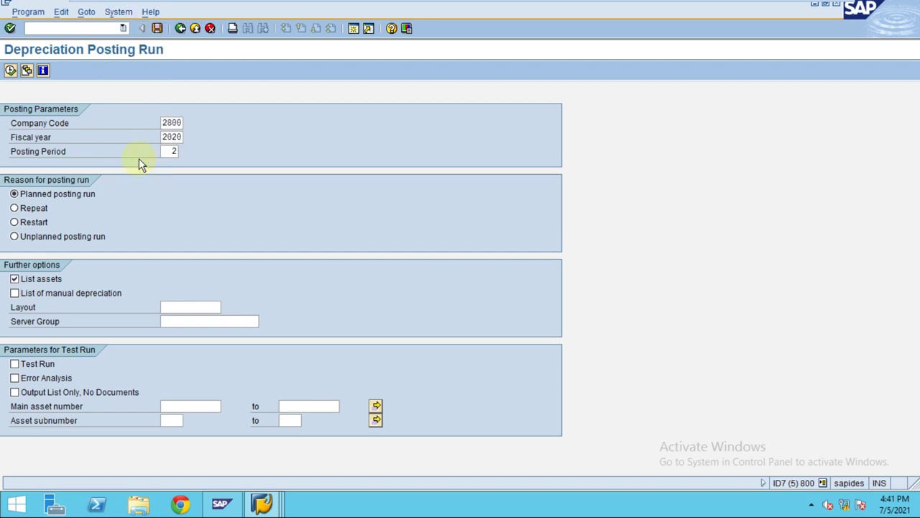
click(217, 188)
click(262, 503)
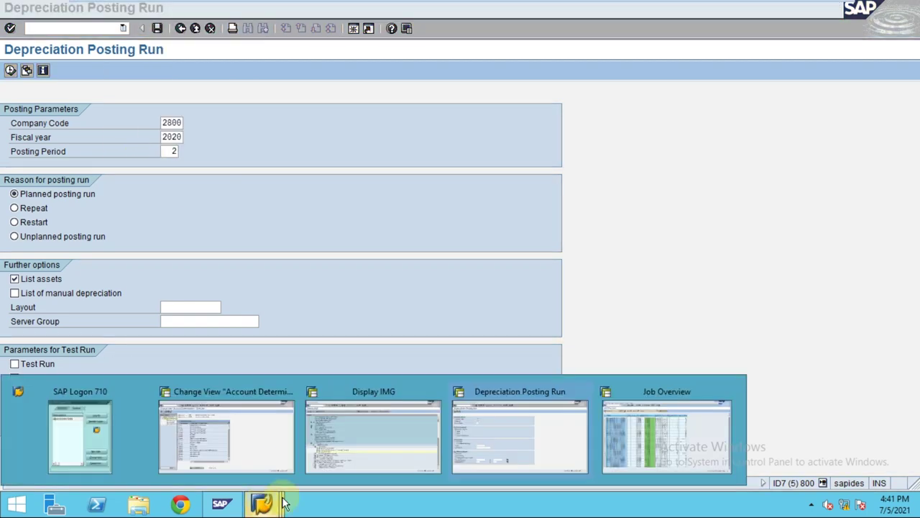
click(679, 427)
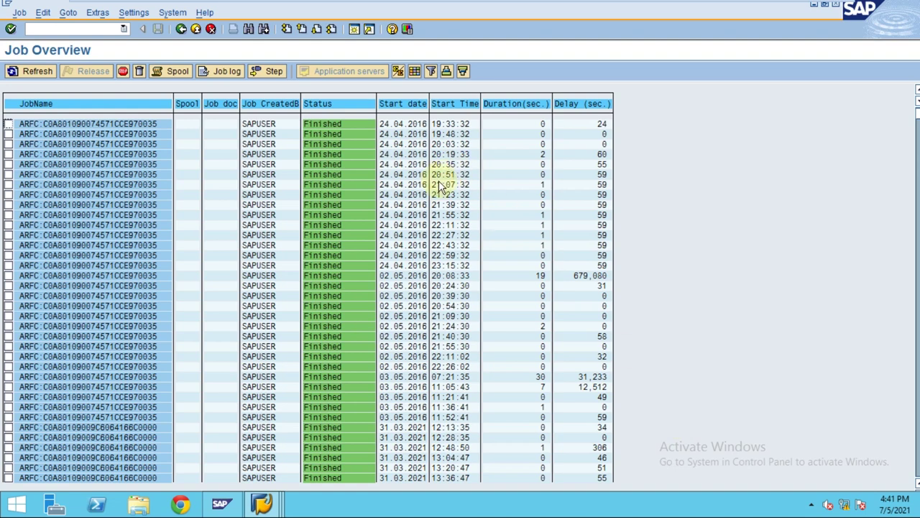
click(399, 106)
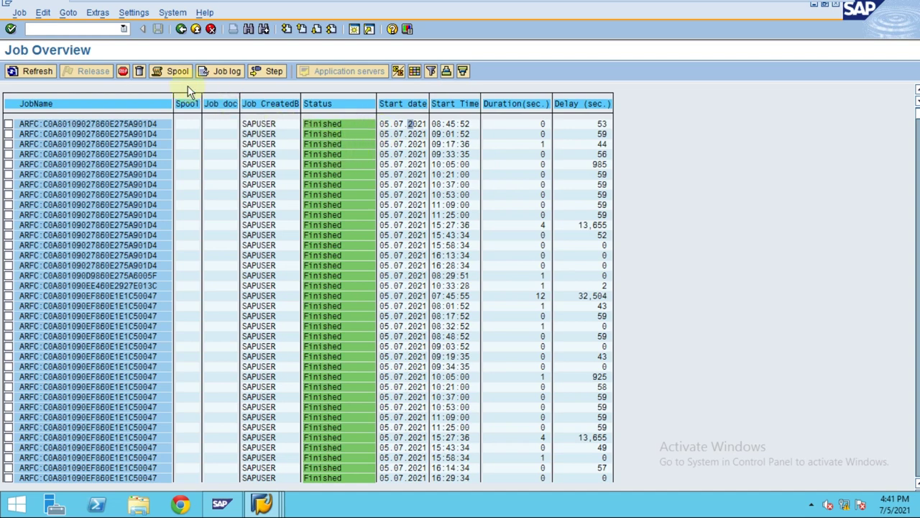
Leave the own jobs overview and list the background jobs of 05.07.2021 with transaction SM37.
click(180, 29)
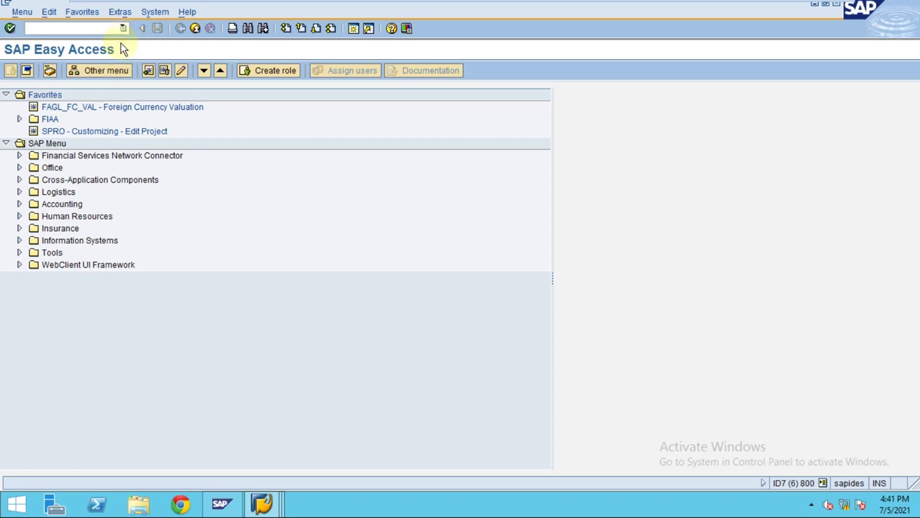
text(sm37)
key(Return)
click(31, 72)
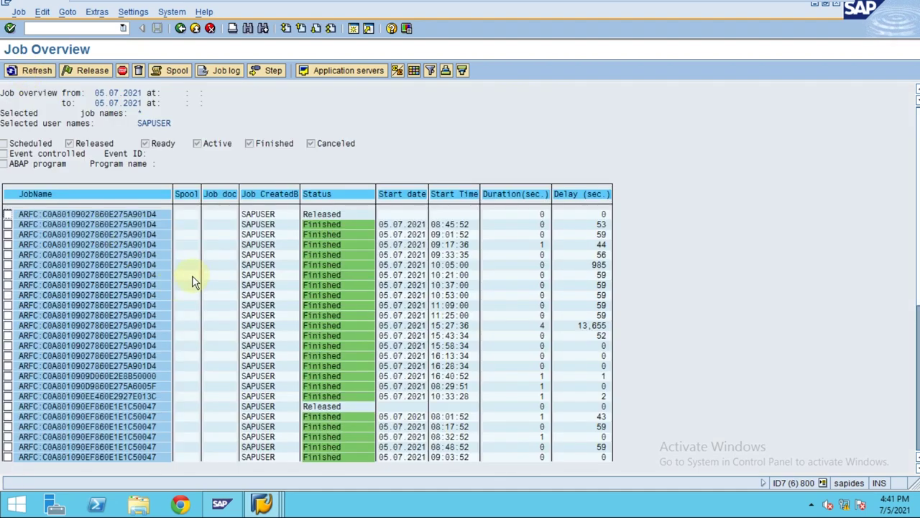
Try to display the spool list of the finished job started at 08:45:52, then deselect that job.
click(7, 224)
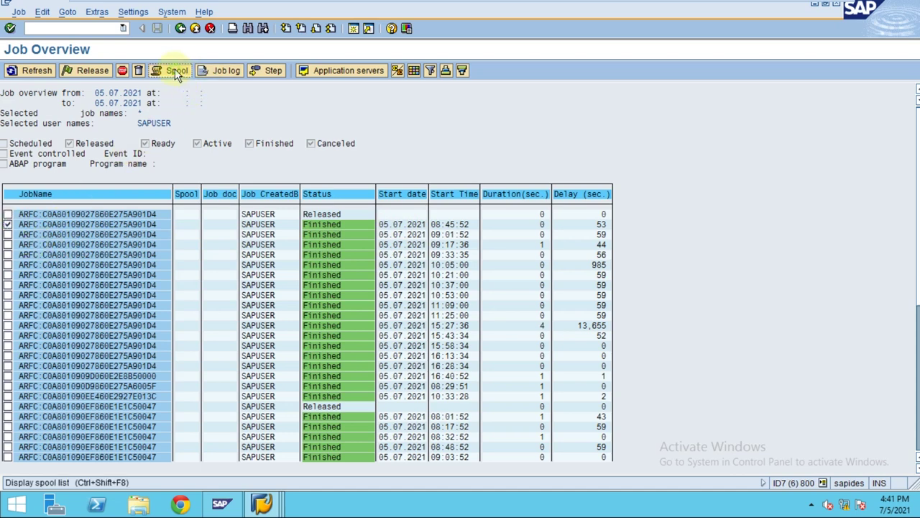
click(175, 70)
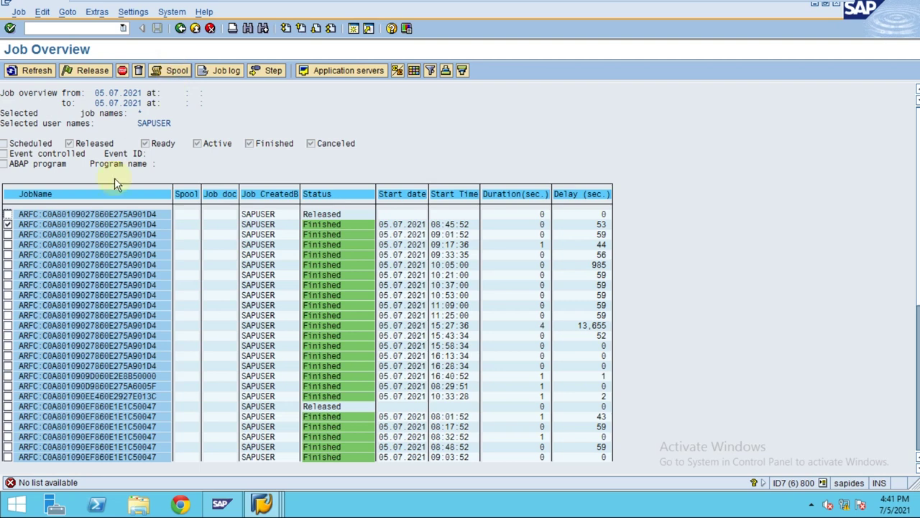
click(7, 224)
Open the spool request of the RAPOST2000 job started at 16:40:43 and examine its posting list for all depreciation areas.
click(916, 399)
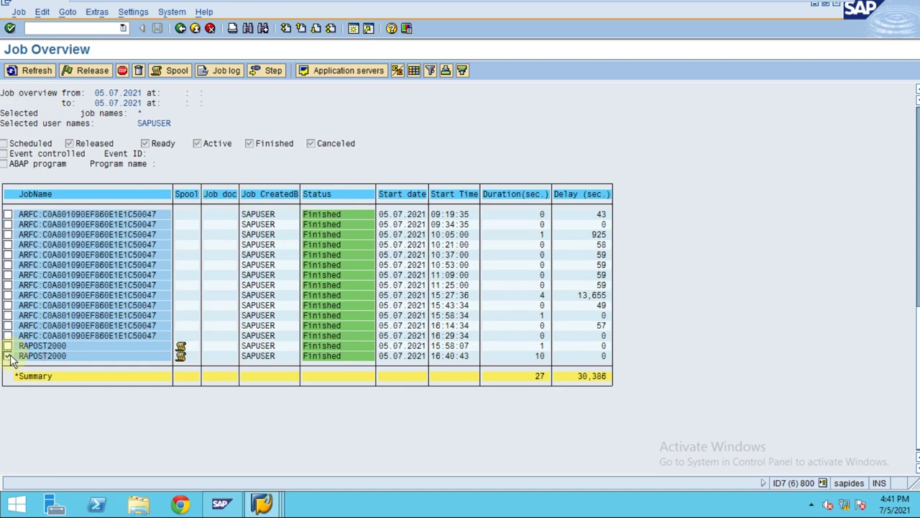
click(173, 70)
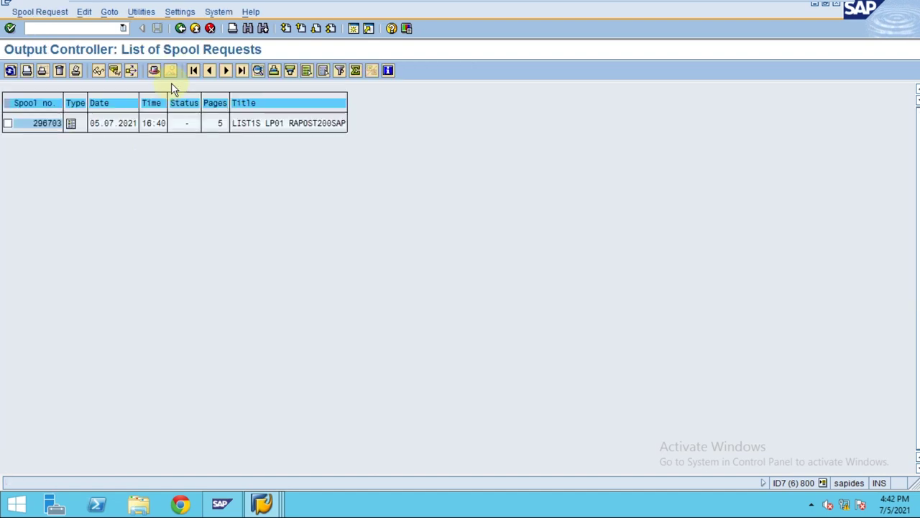
click(71, 123)
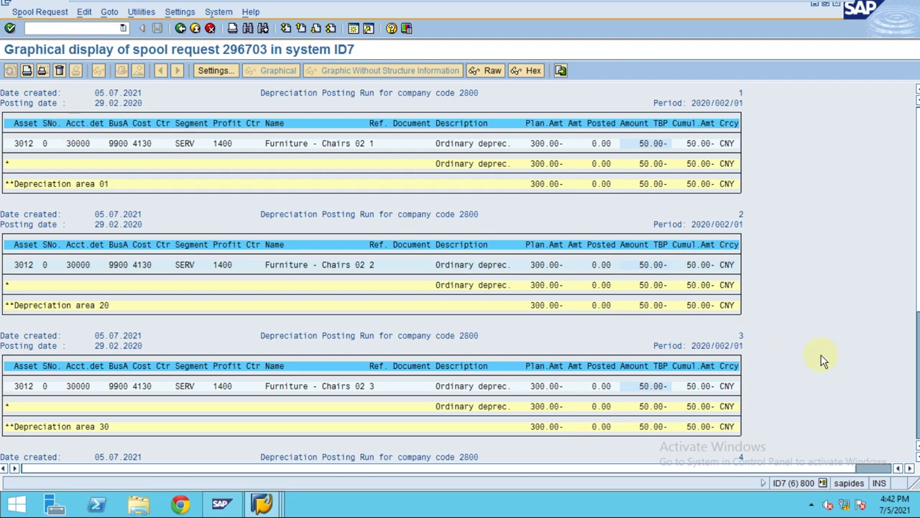
scroll(460, 274, down, 5)
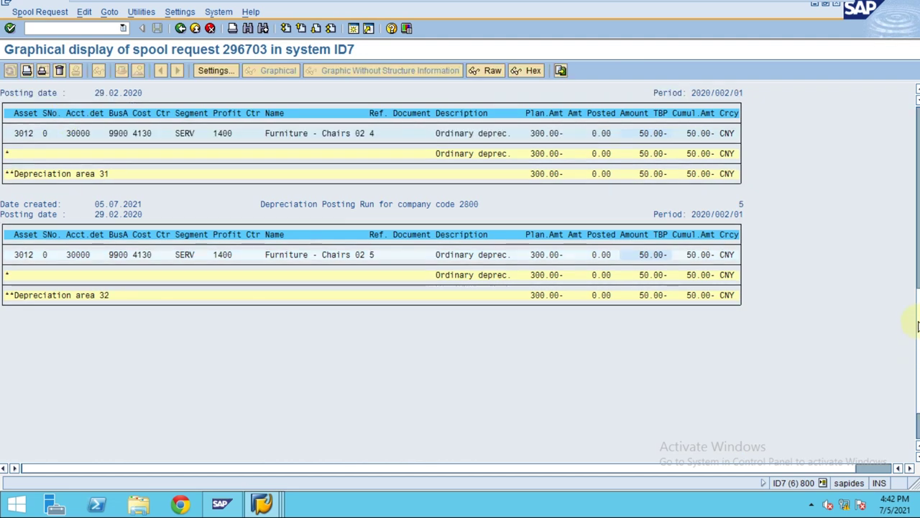
Return to the start of the spool list, then leave the spool display and job overview for the SAP Easy Access screen.
scroll(916, 169, up, 5)
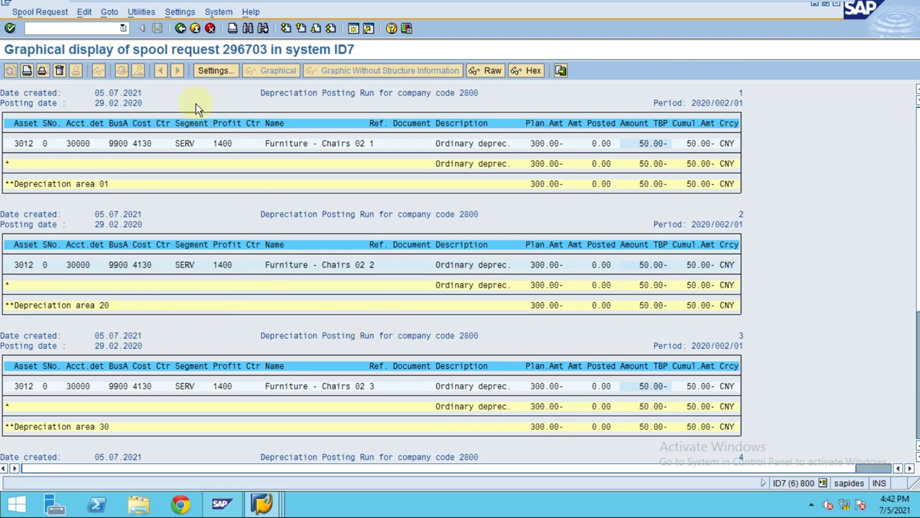
click(180, 28)
click(181, 29)
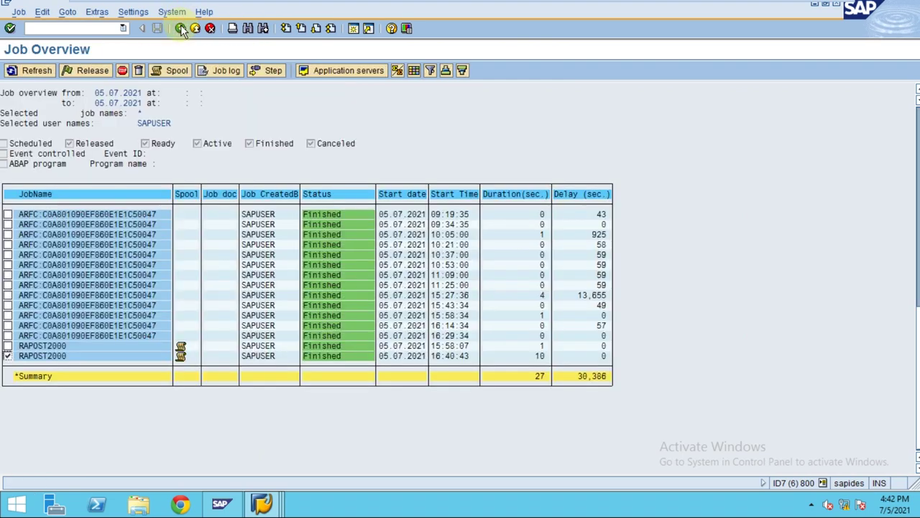
click(180, 28)
click(181, 28)
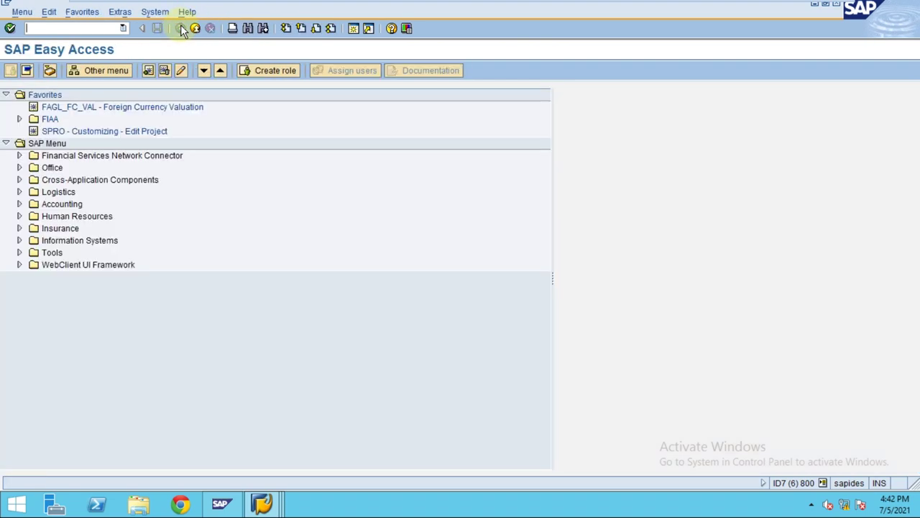
Display the general and administrative amortization G/L account in company code 2800 with transaction FS00 and select its account number.
click(91, 30)
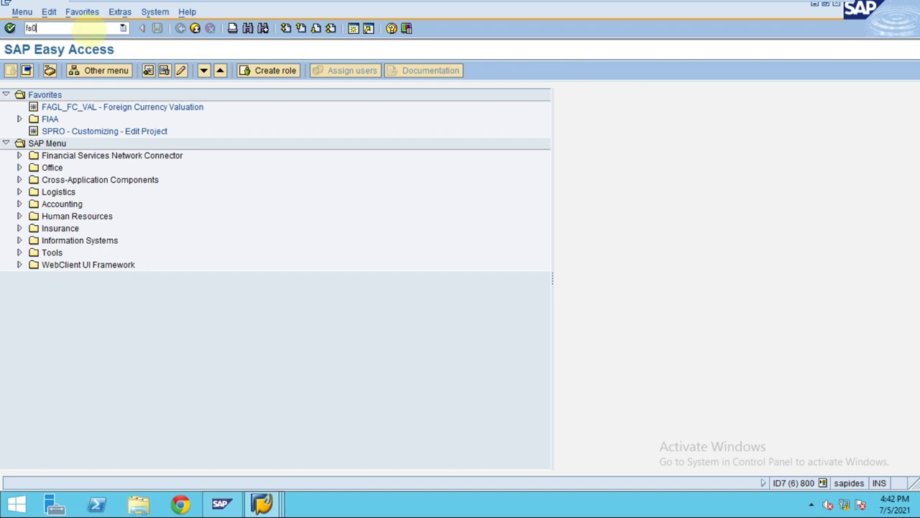
text(fs00)
key(Return)
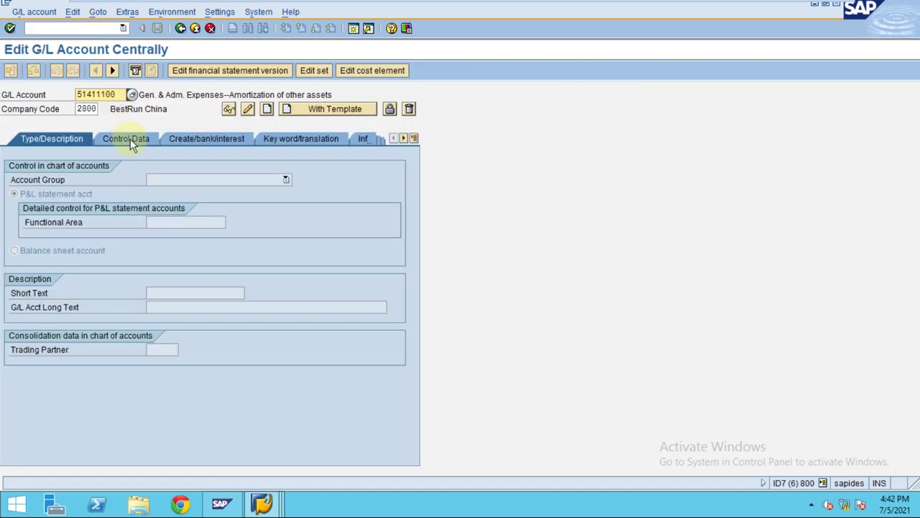
click(228, 112)
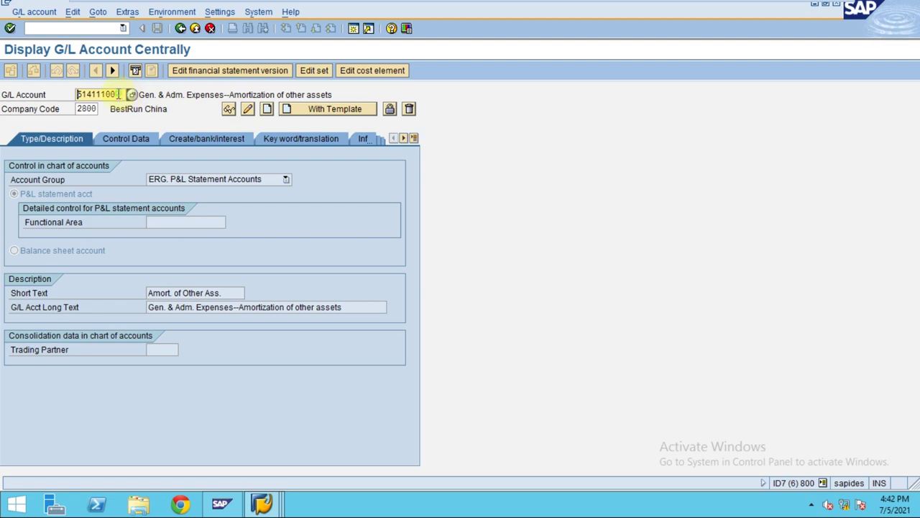
drag(128, 94, 4, 100)
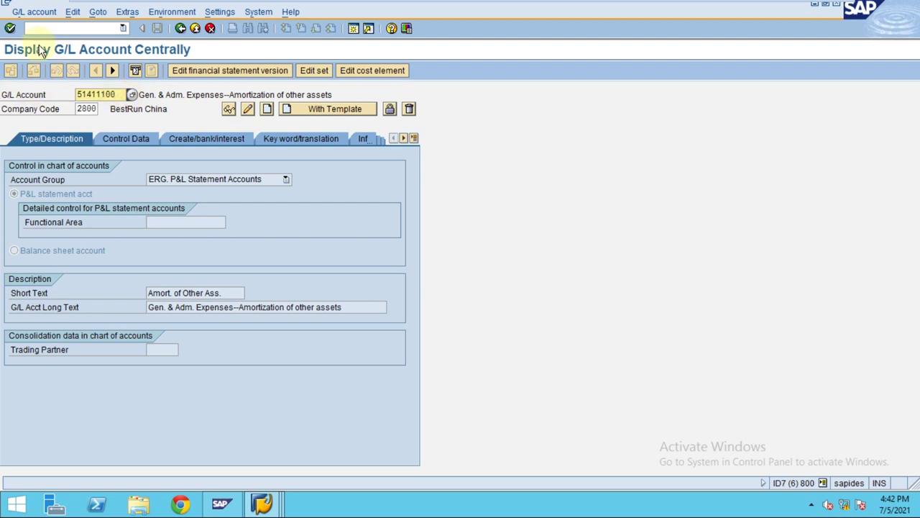
Run transaction /nfbl3n and list the amortization account's open line items in company code 2800 at key date 05.07.2021.
click(64, 27)
text(/)
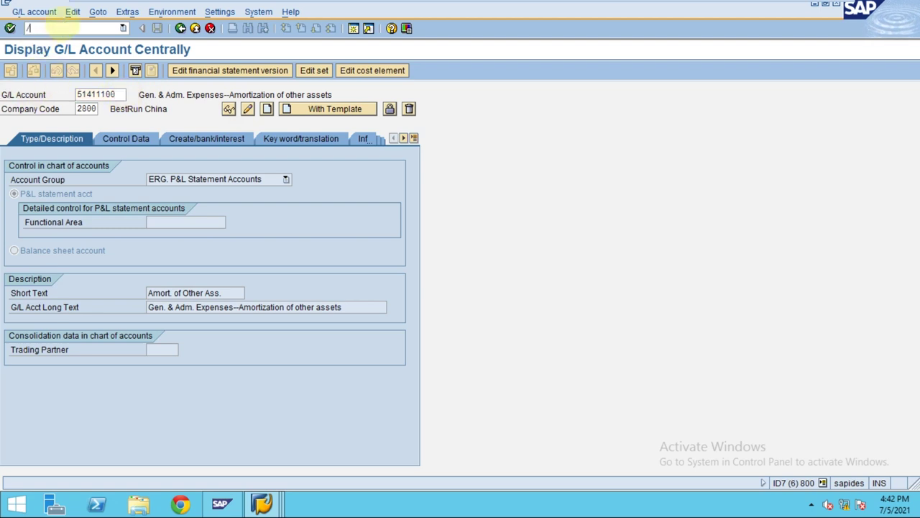
text(nfbl3n)
key(Return)
click(10, 70)
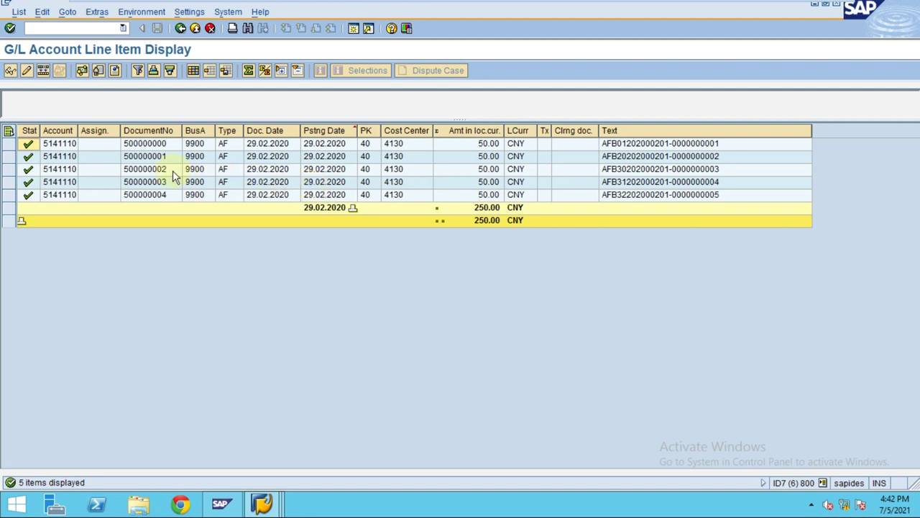
Examine the document numbers and local currency amounts of the listed depreciation items, marking the lines of the second through fifth documents.
click(167, 196)
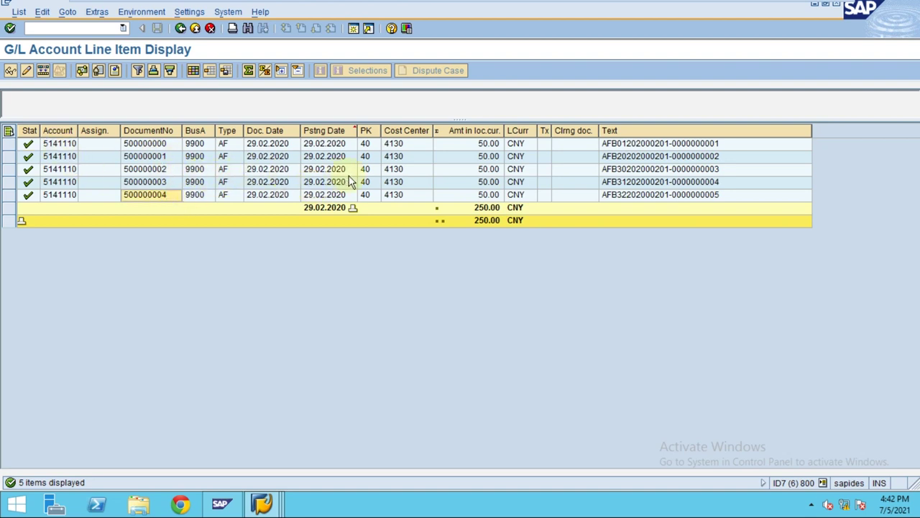
click(489, 169)
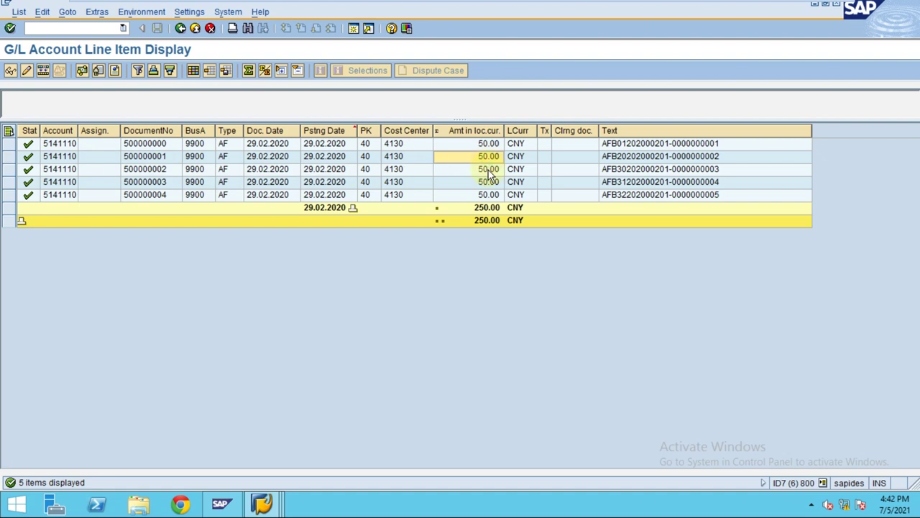
click(488, 207)
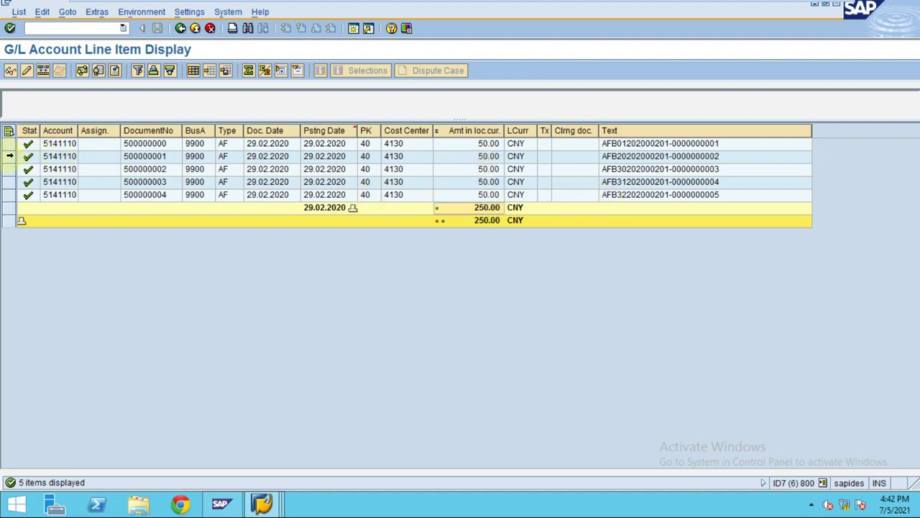
click(8, 156)
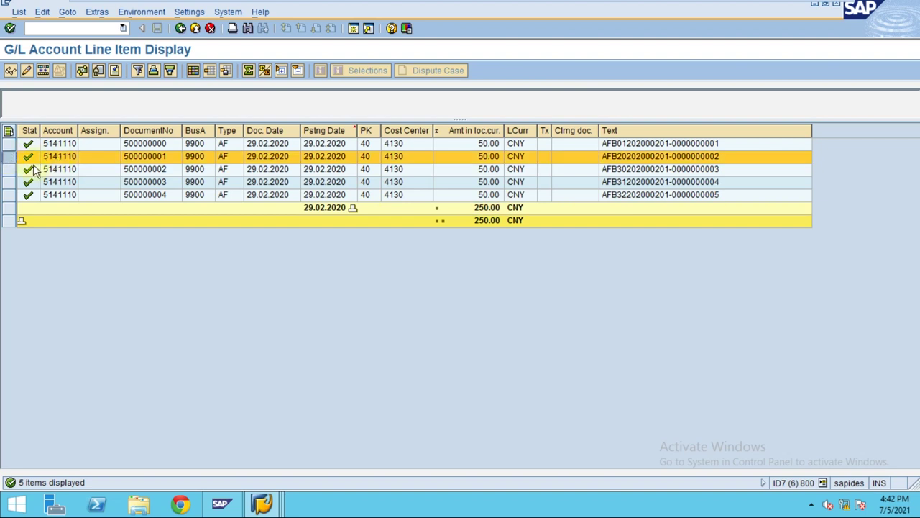
click(11, 170)
drag(8, 156, 9, 195)
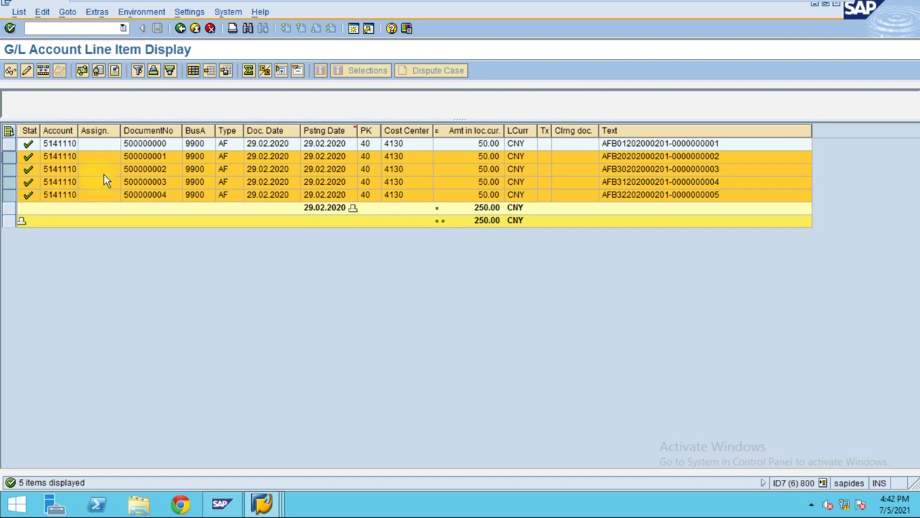
click(128, 145)
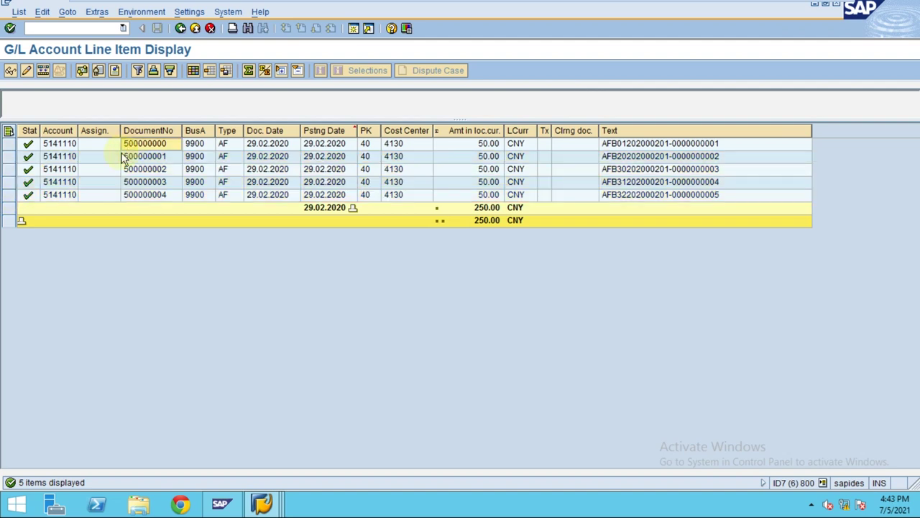
drag(9, 156, 10, 196)
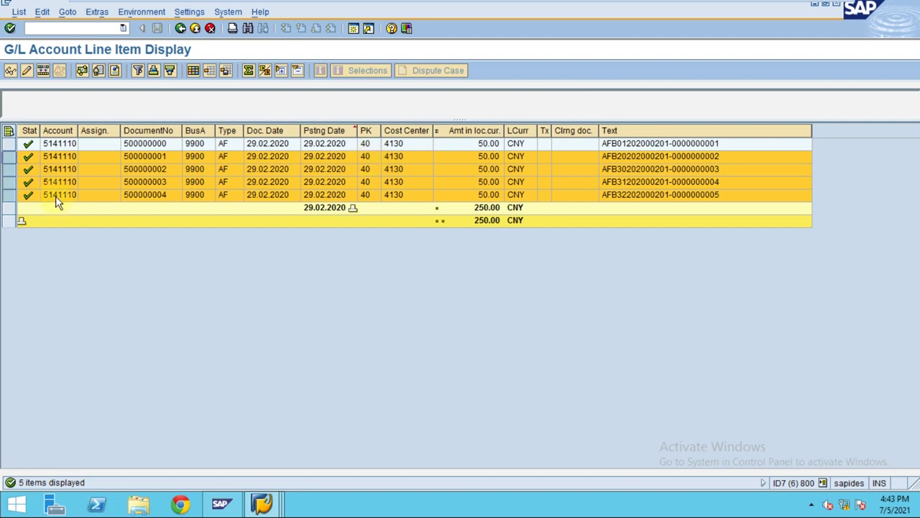
click(63, 158)
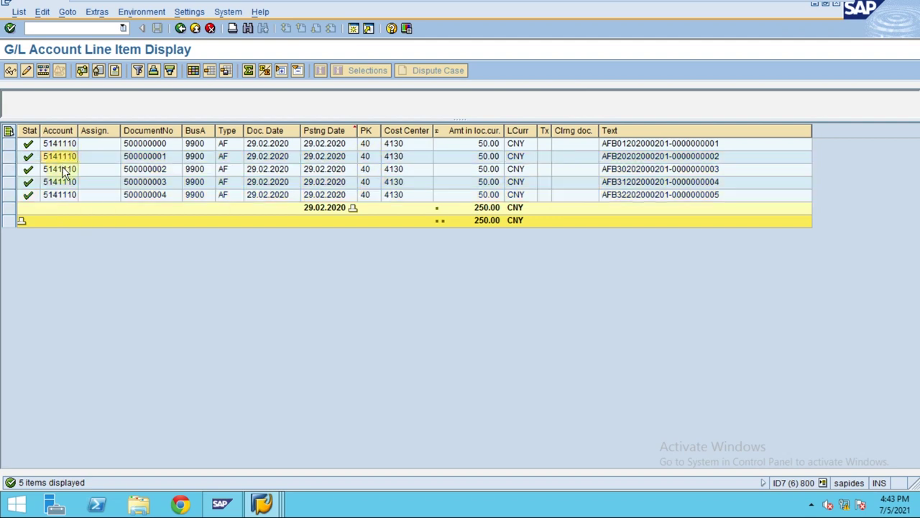
click(490, 157)
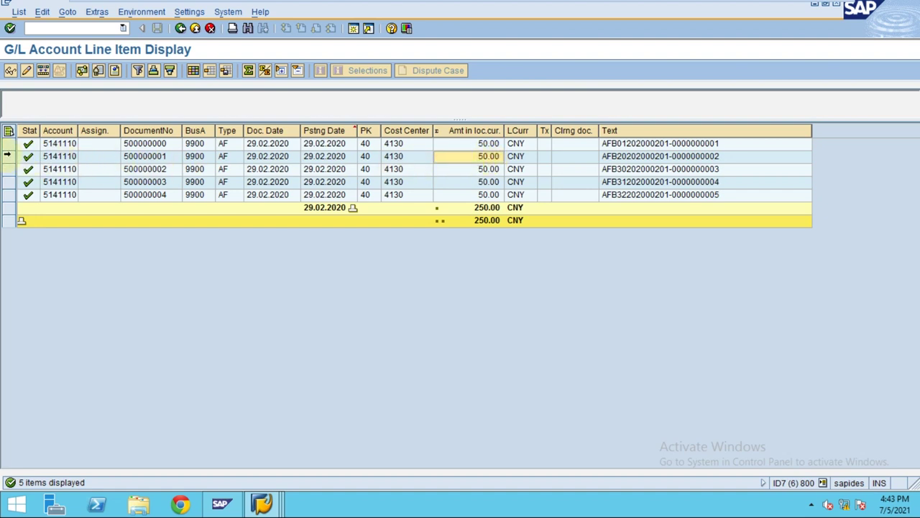
drag(7, 154, 13, 195)
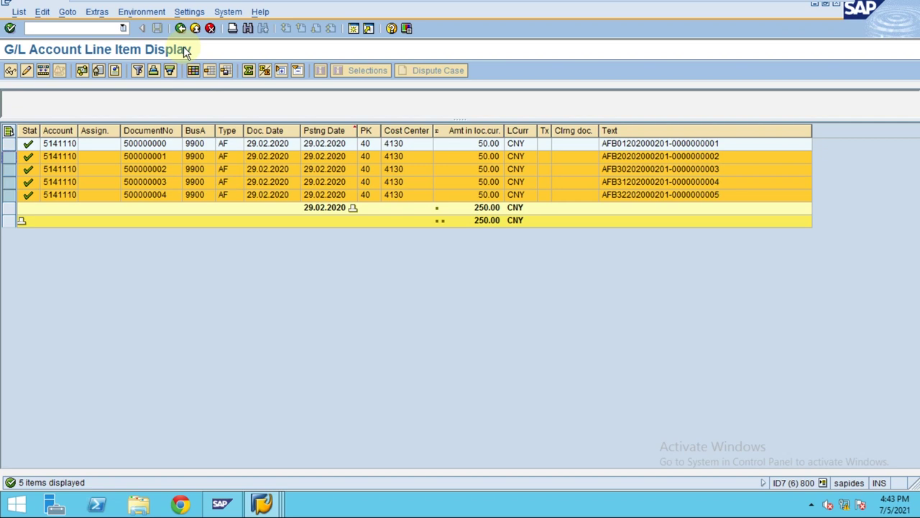
Check the first line item's amount and account, and review the cost center assignment of the listed items.
click(470, 146)
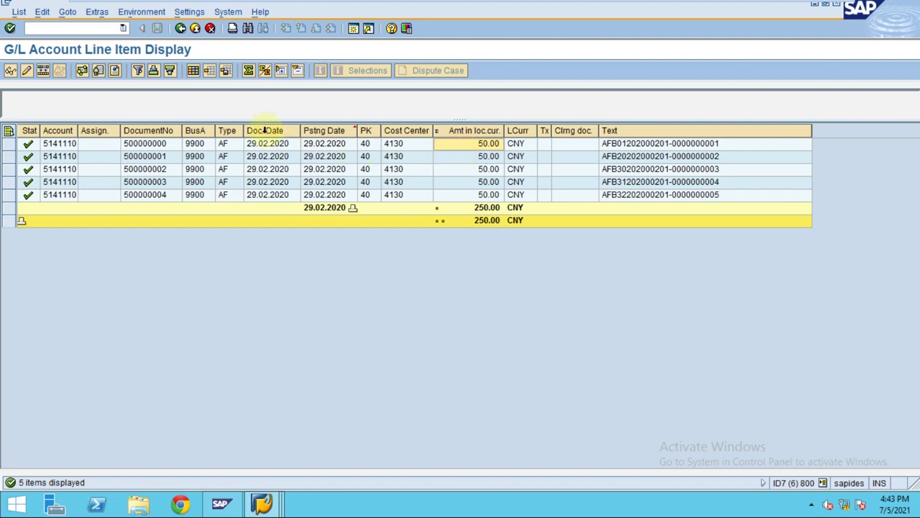
click(69, 145)
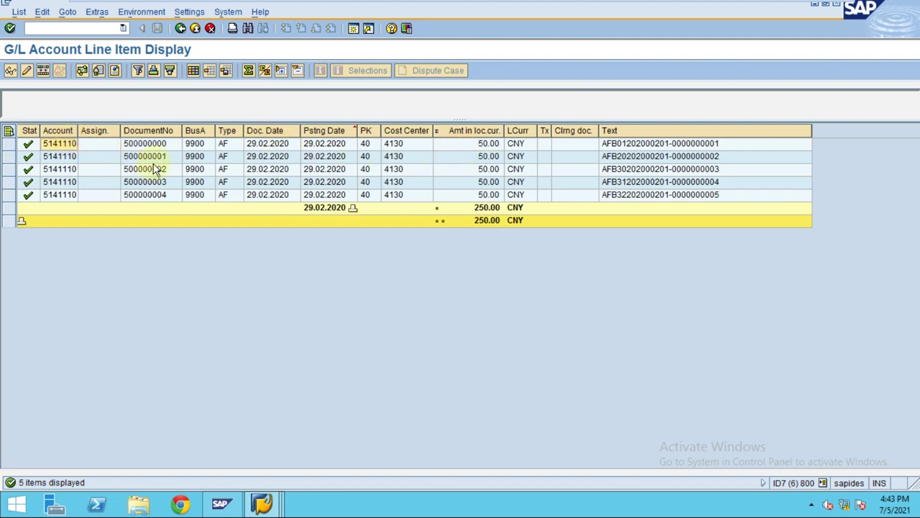
click(399, 130)
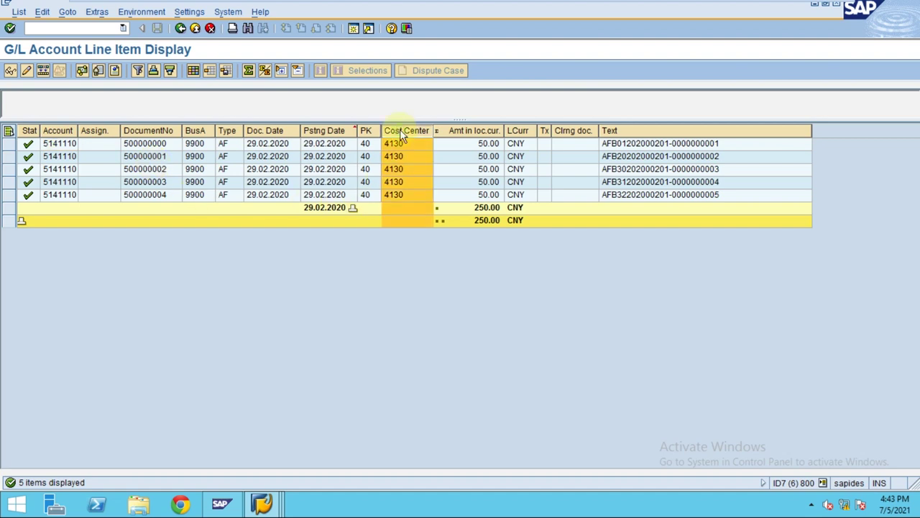
click(394, 156)
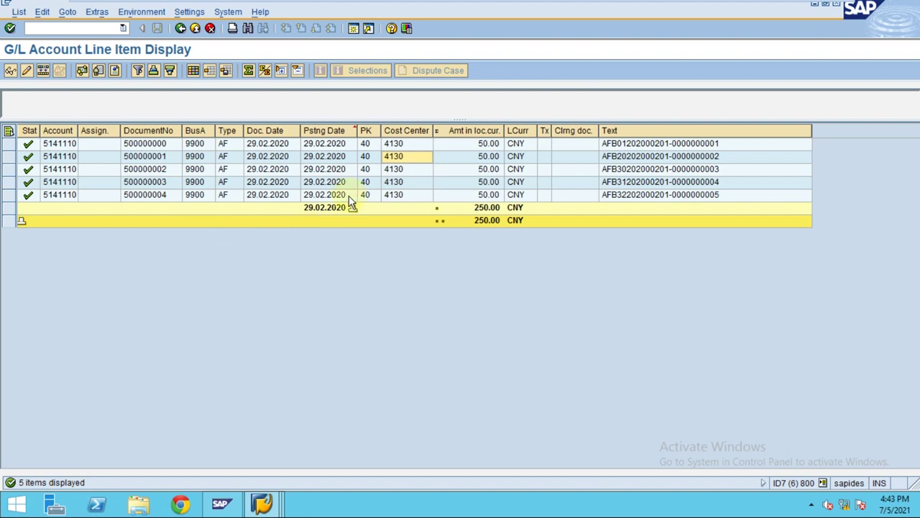
click(397, 145)
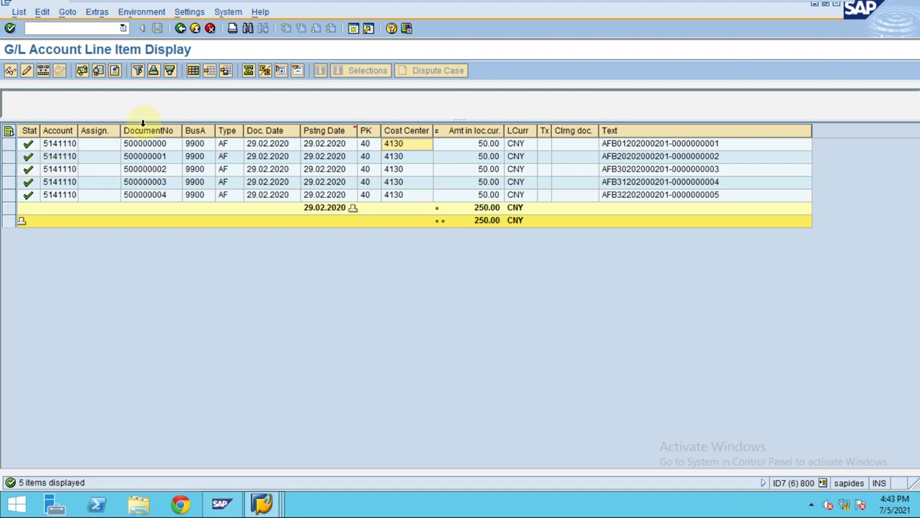
Go back to the line item selection, list the same open items once more and return to the selection.
click(180, 28)
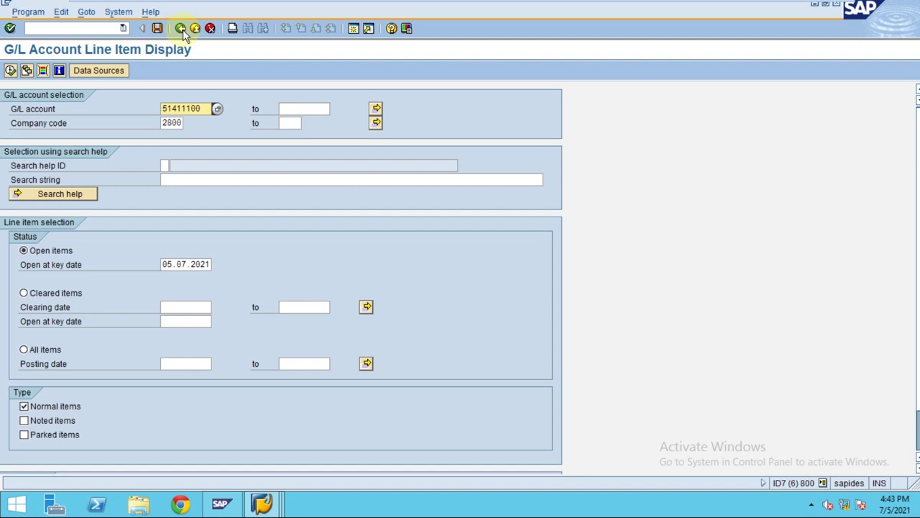
click(10, 69)
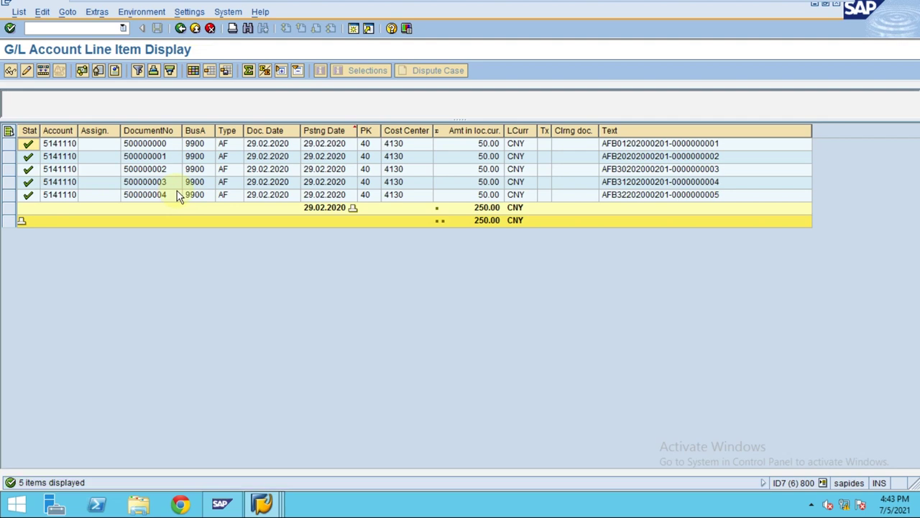
click(181, 29)
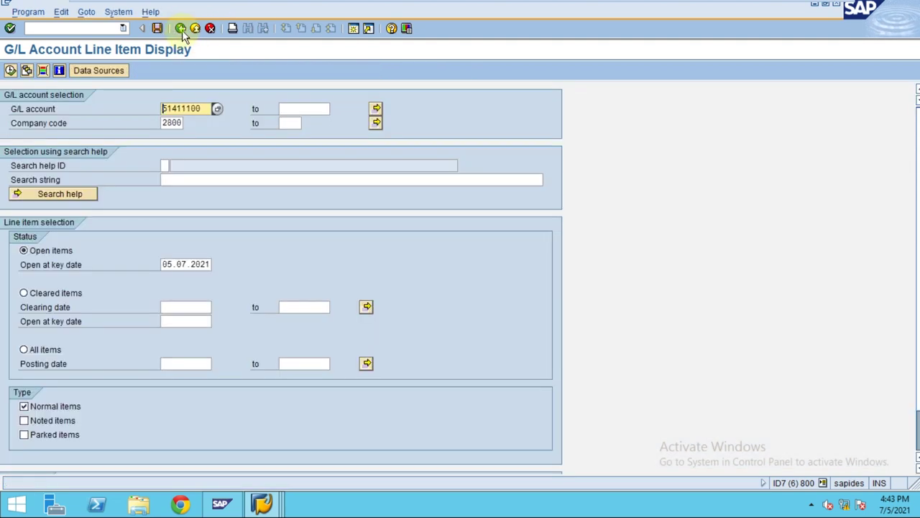
Leave the G/L line item display and switch to the open Depreciation Posting Run session.
click(180, 29)
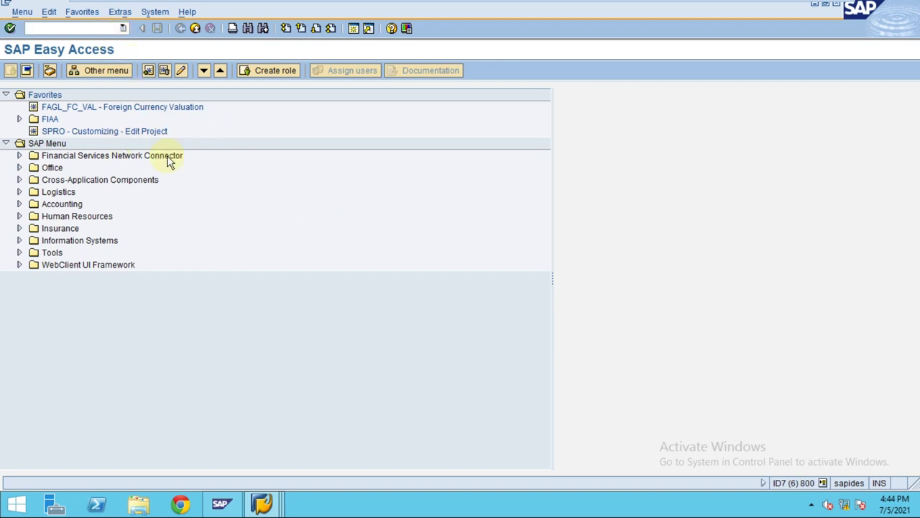
click(262, 503)
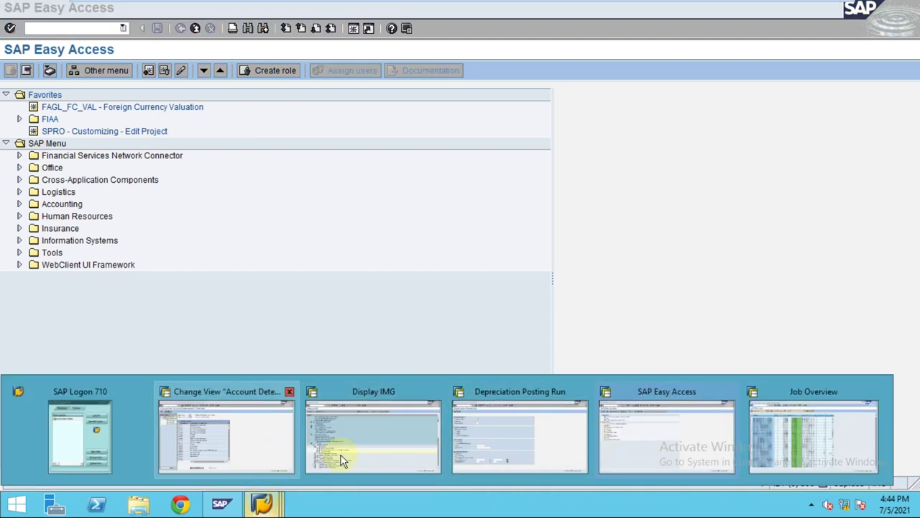
click(517, 456)
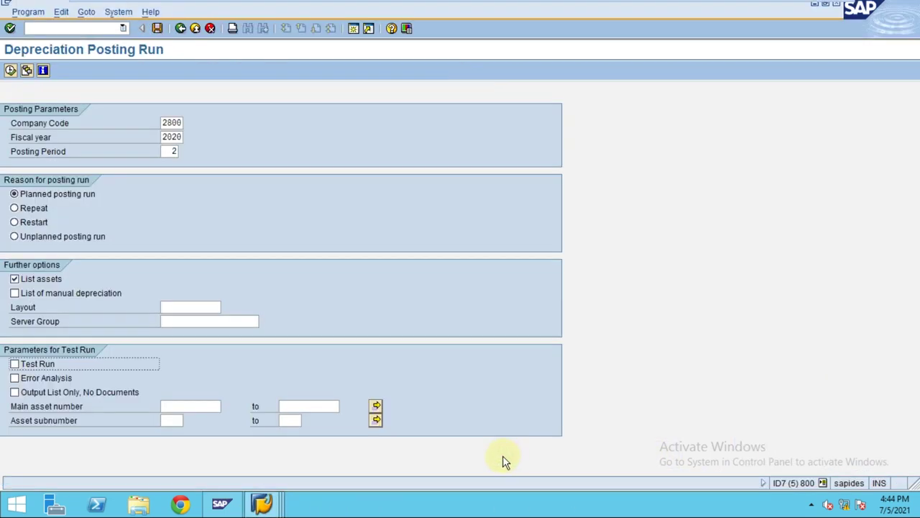